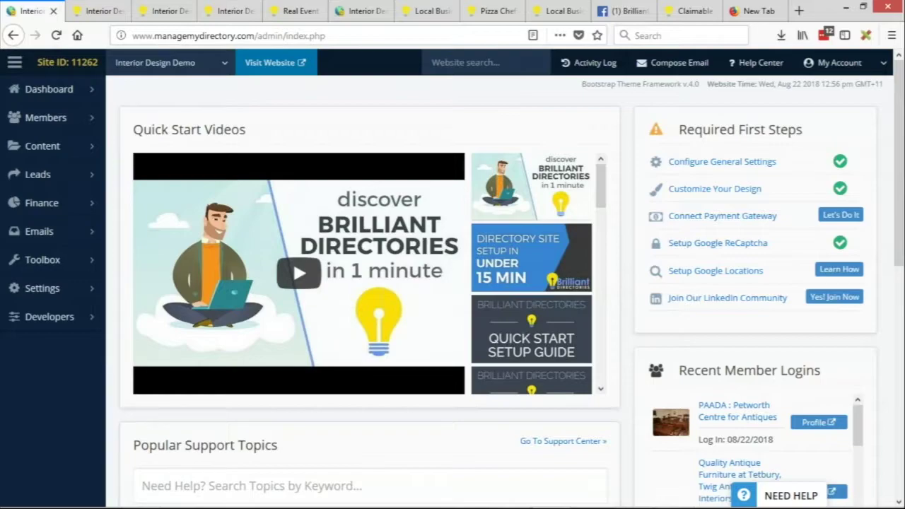
# Step: From the Members > Search Members list of 27 members, open a blank Add Member form
pyautogui.click(90, 126)
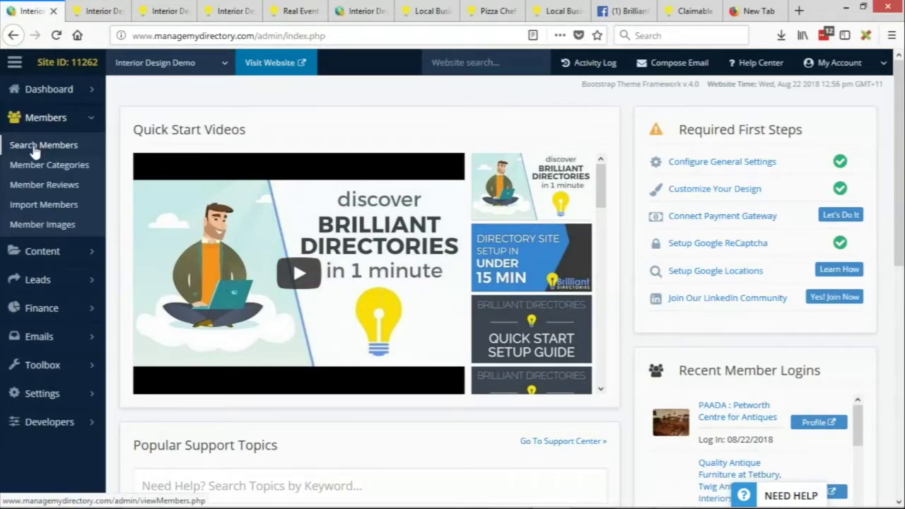
pyautogui.click(34, 148)
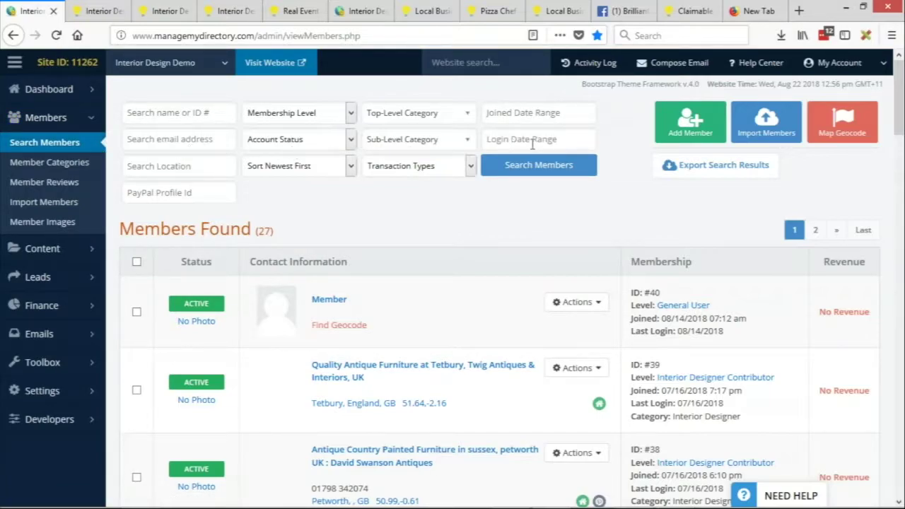
pyautogui.click(714, 143)
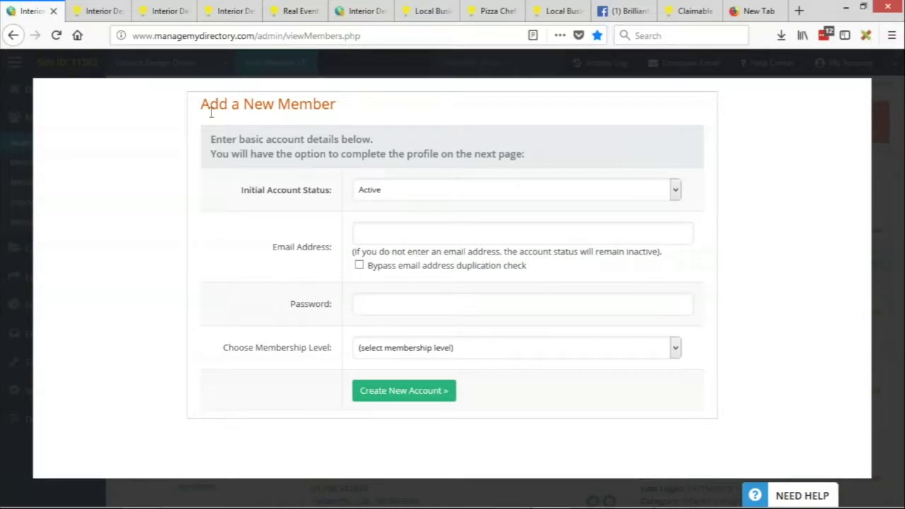
# Step: Keep the initial account status Active and enter the member's e-mail address
pyautogui.click(371, 192)
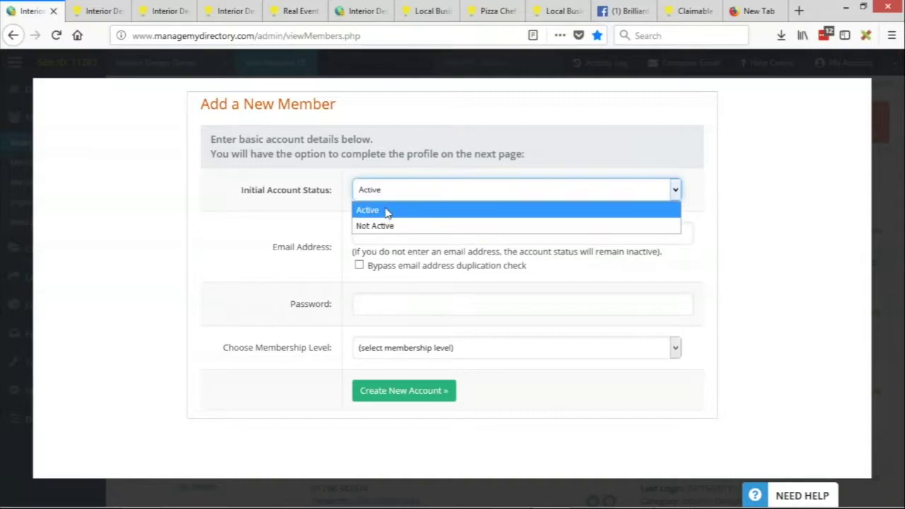
pyautogui.click(386, 212)
pyautogui.click(387, 198)
pyautogui.click(370, 210)
pyautogui.click(384, 234)
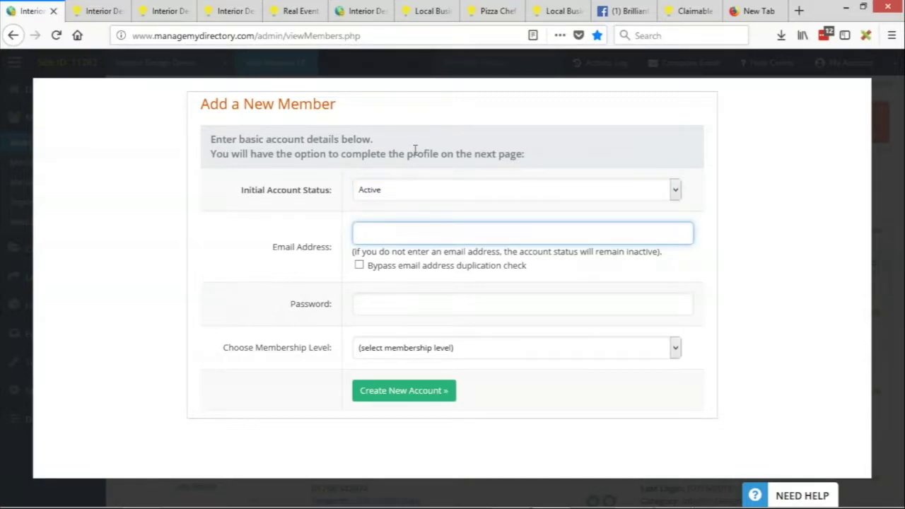
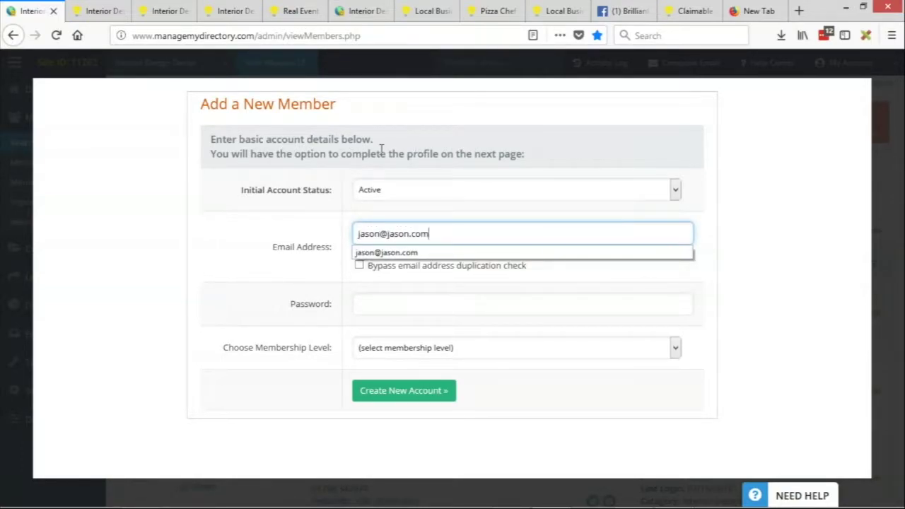
pyautogui.click(252, 284)
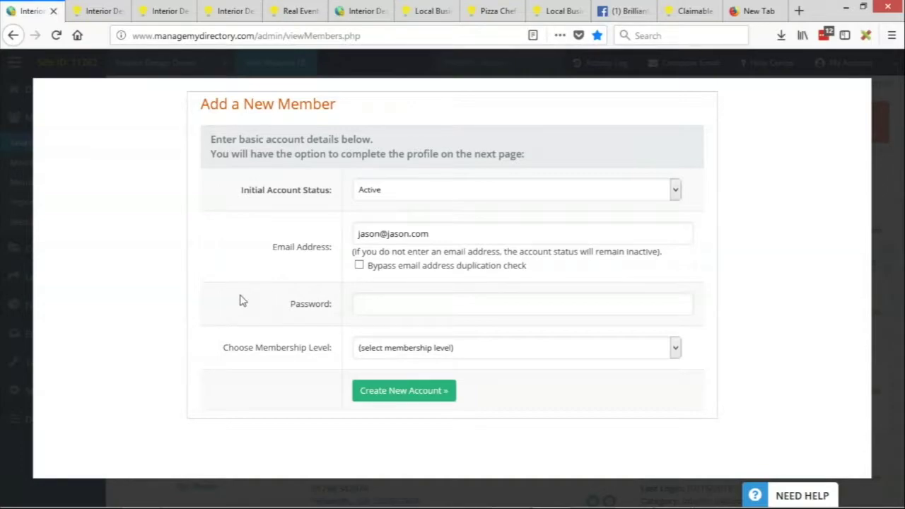
# Step: Enter the account password for the new member
pyautogui.click(424, 308)
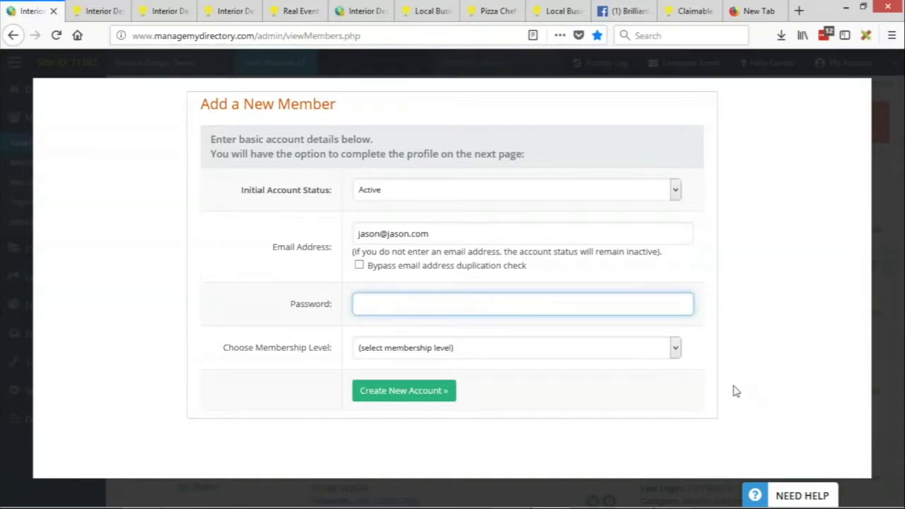
pyautogui.write('123456')
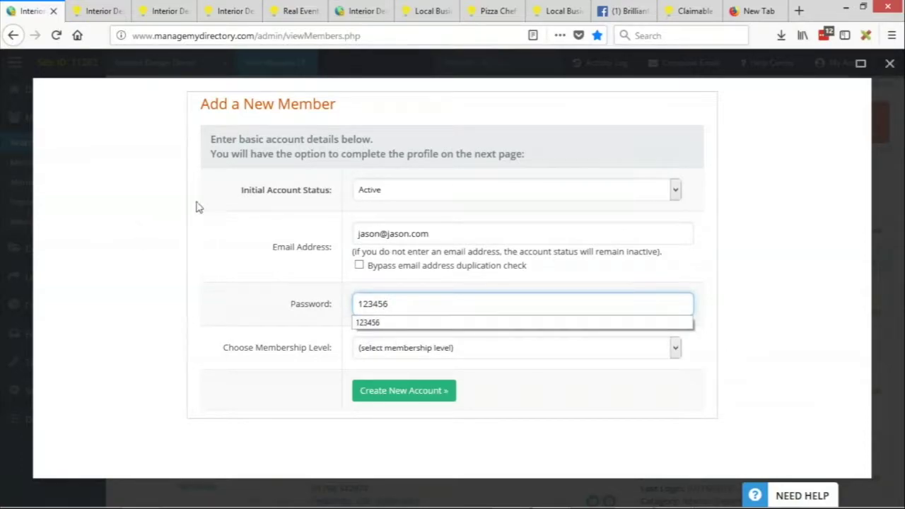
pyautogui.click(226, 222)
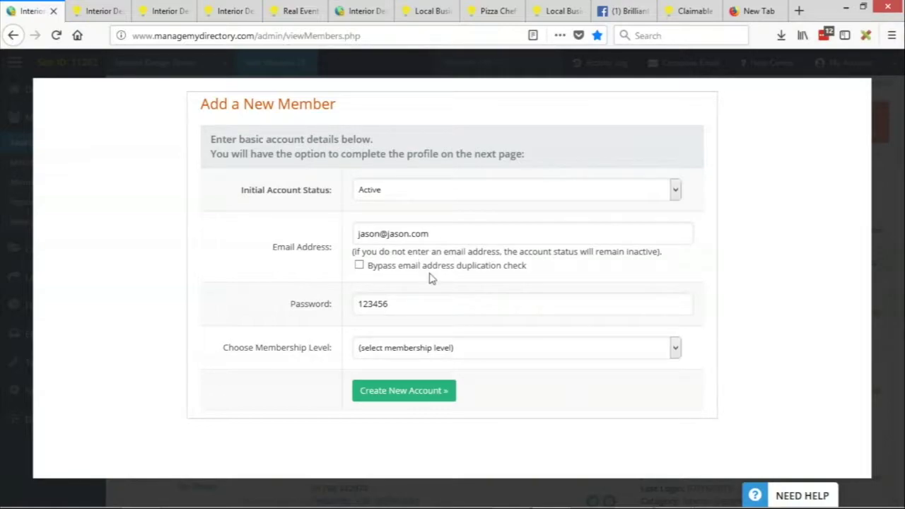
# Step: Choose Premium (member) from the Choose Membership Level dropdown
pyautogui.click(495, 350)
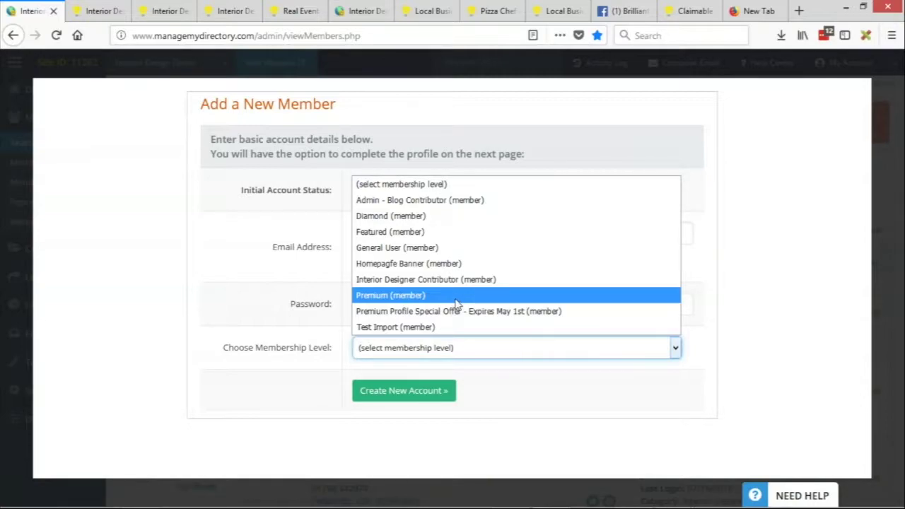
pyautogui.click(458, 300)
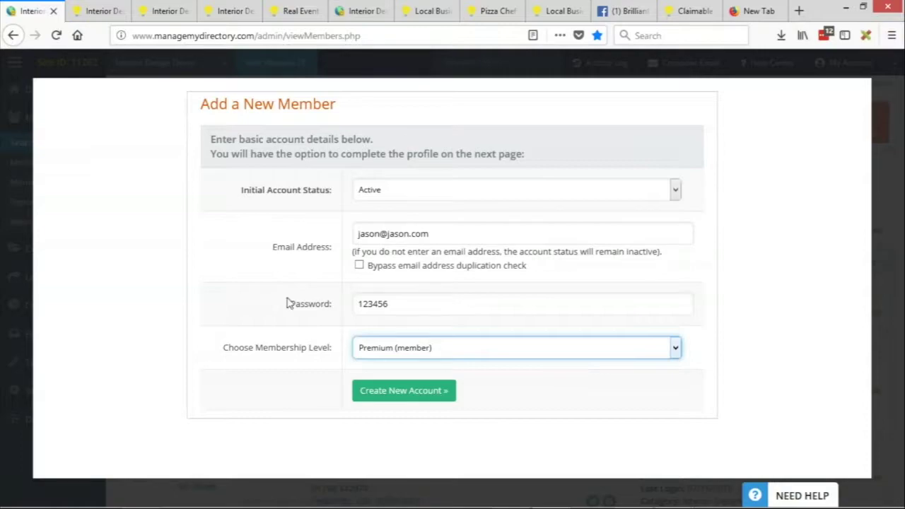
pyautogui.doubleClick(367, 236)
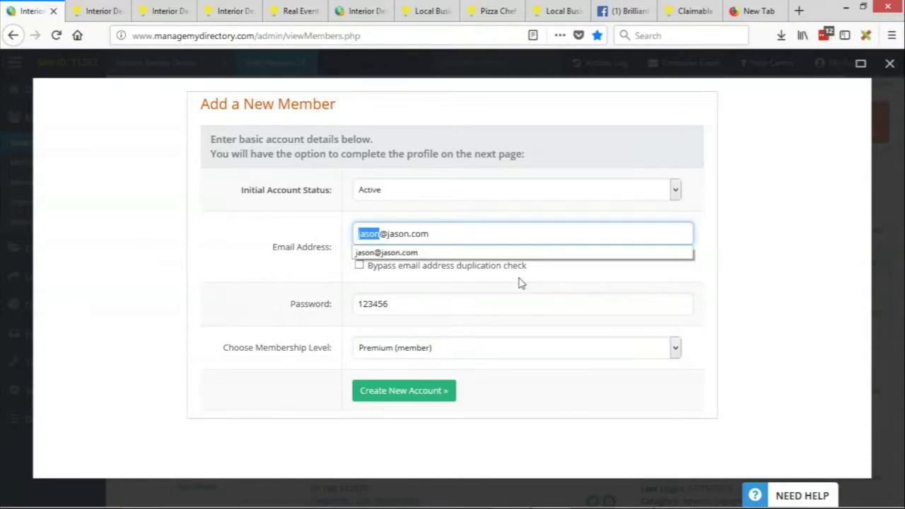
pyautogui.click(501, 233)
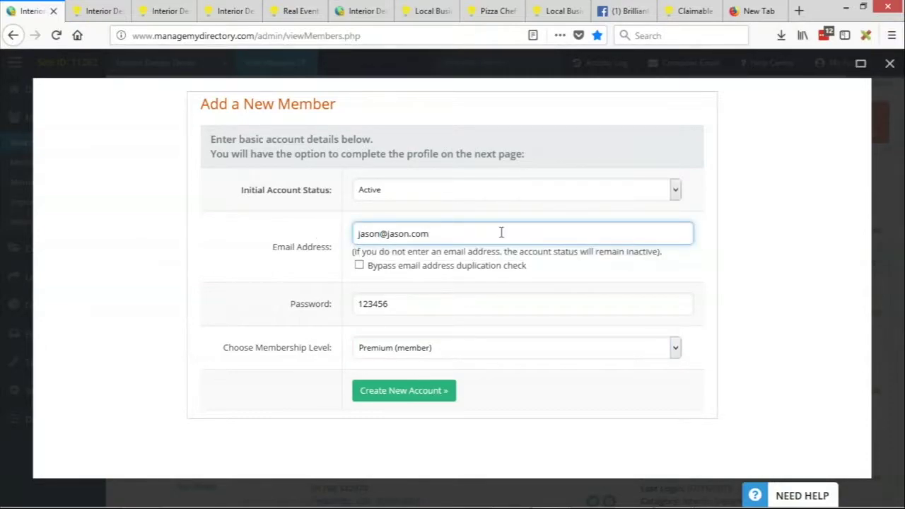
pyautogui.click(373, 234)
pyautogui.doubleClick(372, 234)
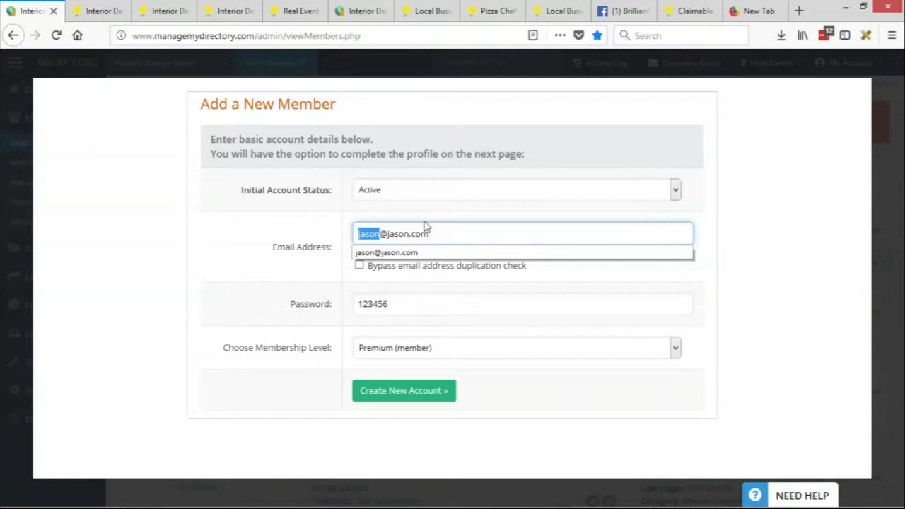
pyautogui.click(459, 234)
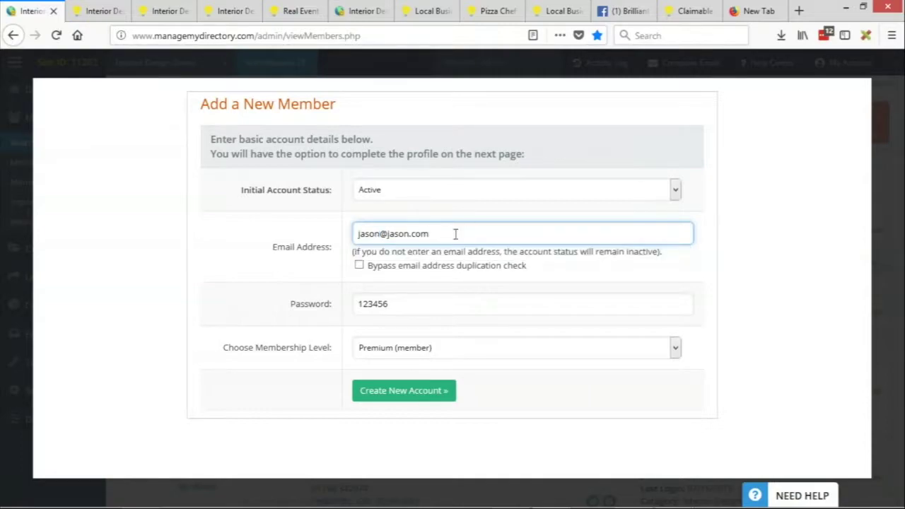
pyautogui.click(324, 239)
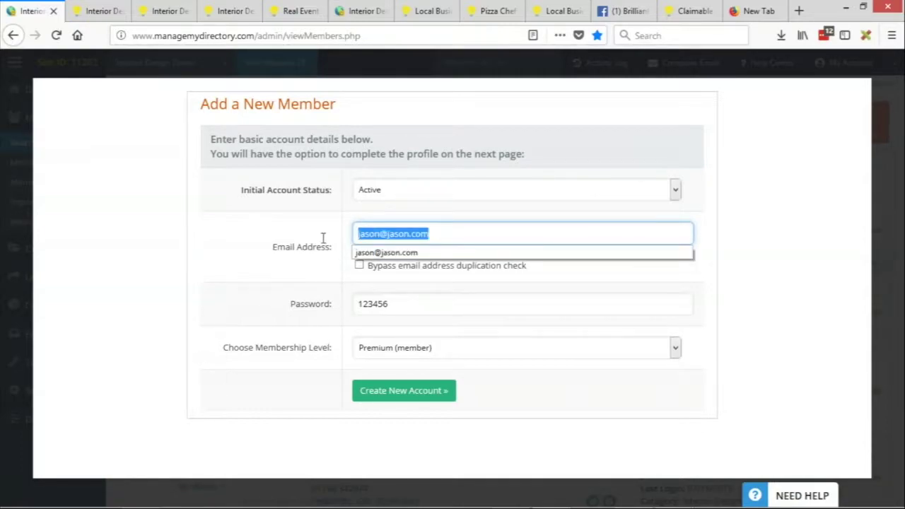
pyautogui.click(452, 242)
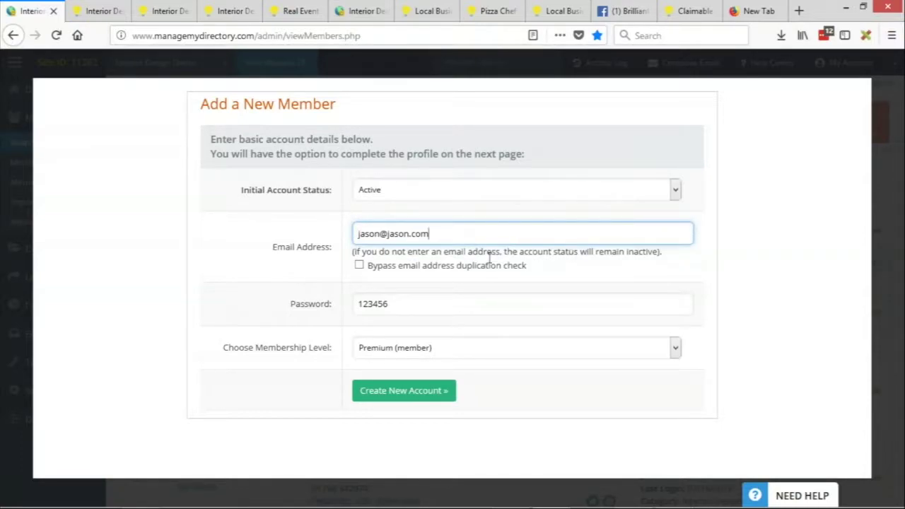
# Step: Create the new account and log in to it as the member
pyautogui.click(409, 425)
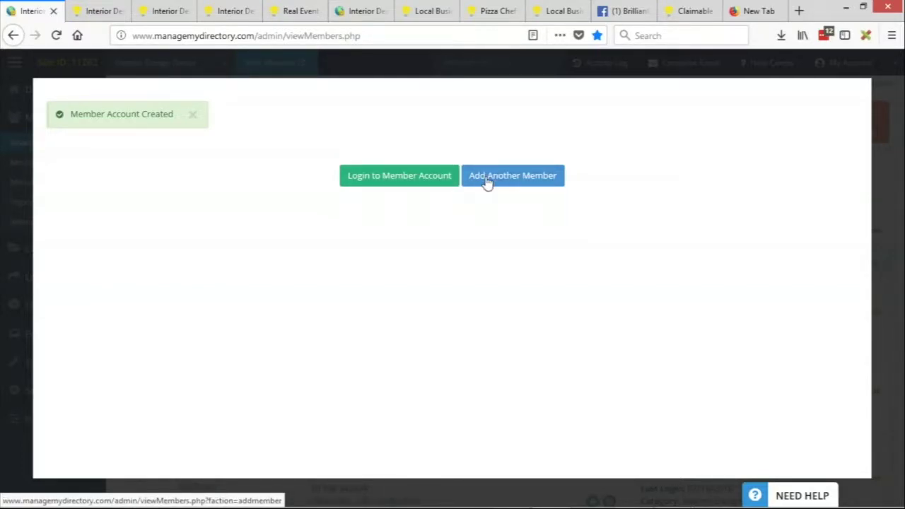
pyautogui.click(441, 180)
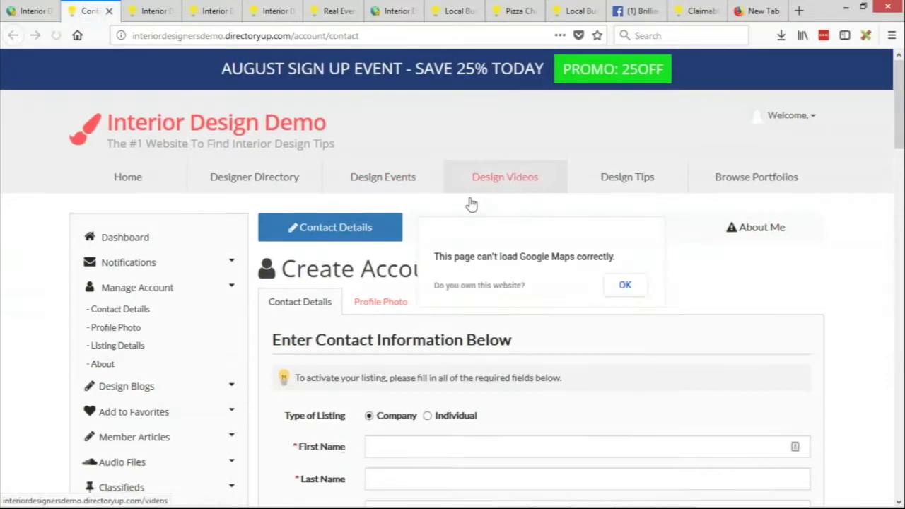
# Step: Fill in the member's first name, last name and company name on Contact Details
pyautogui.scroll(-1, 438, 247)
pyautogui.scroll(-1, 393, 297)
pyautogui.click(370, 321)
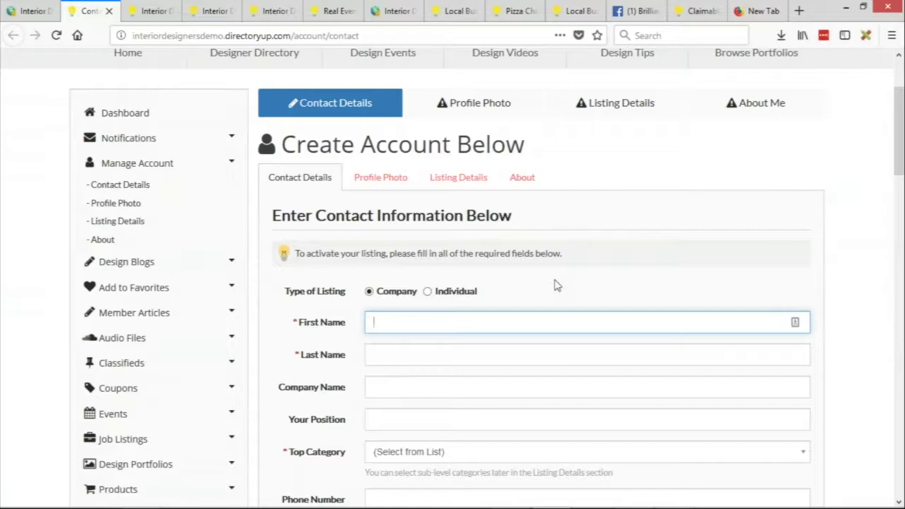
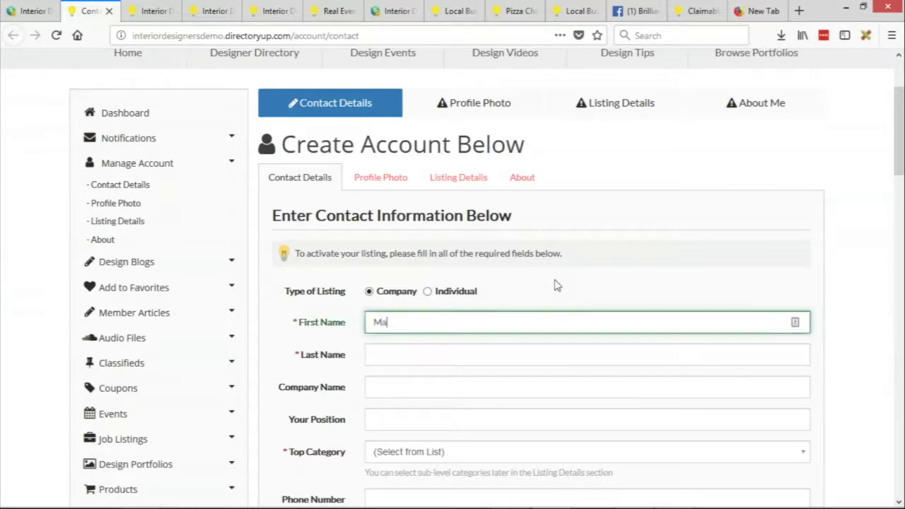
pyautogui.press('Tab')
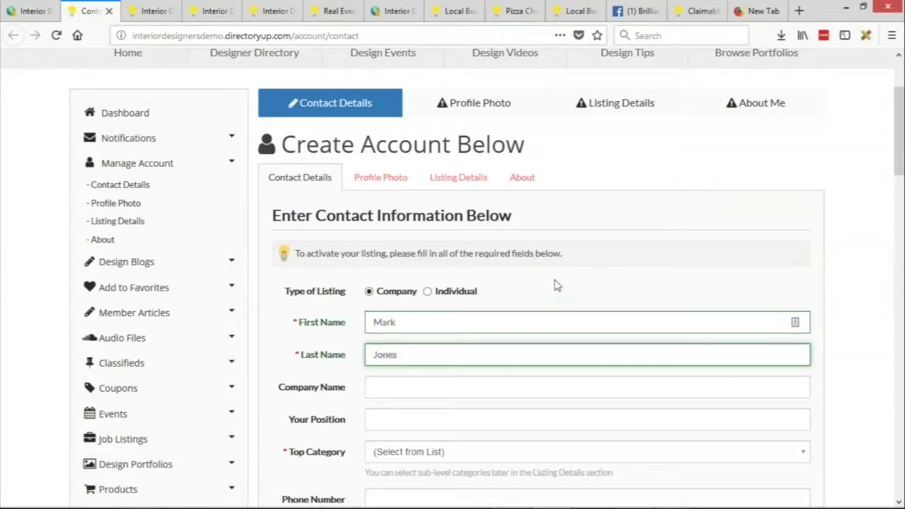
pyautogui.press('Tab')
pyautogui.write('Jones')
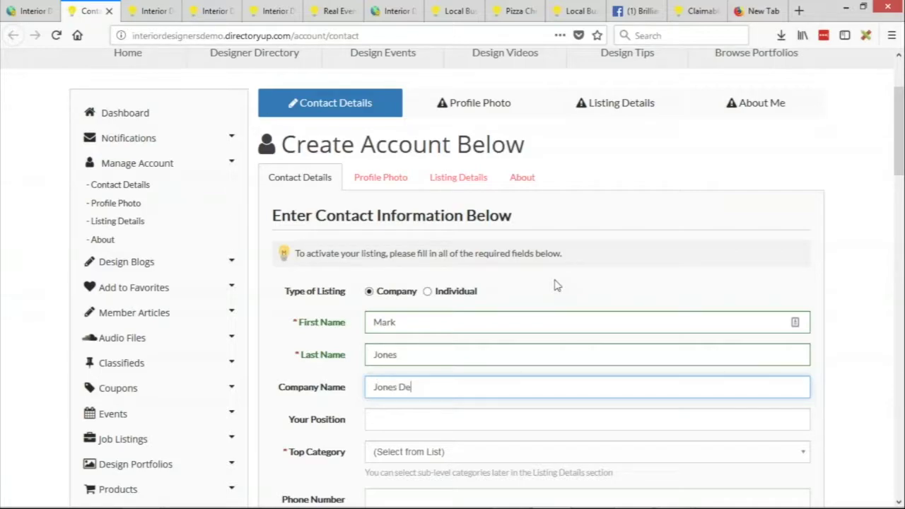
pyautogui.press('Tab')
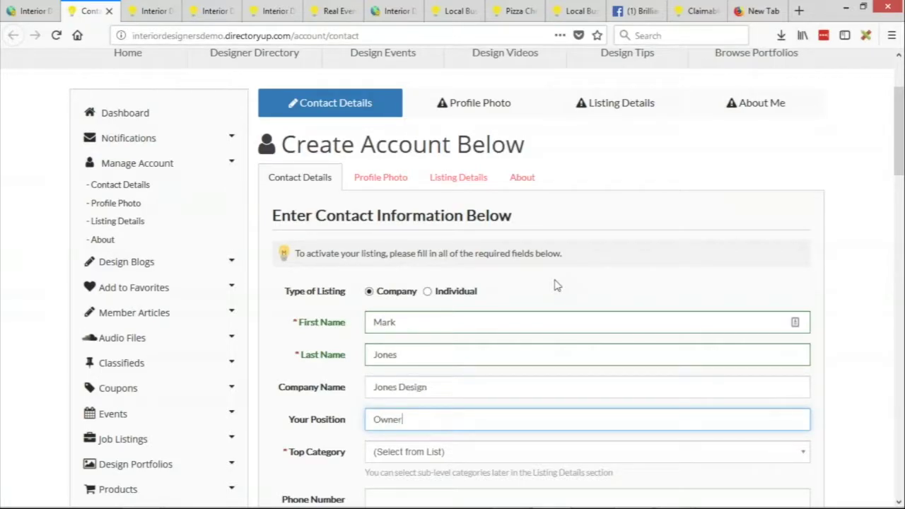
pyautogui.press('Tab')
# Step: Set the top category to Interior Designer and start entering the phone number
pyautogui.scroll(-3, 480, 279)
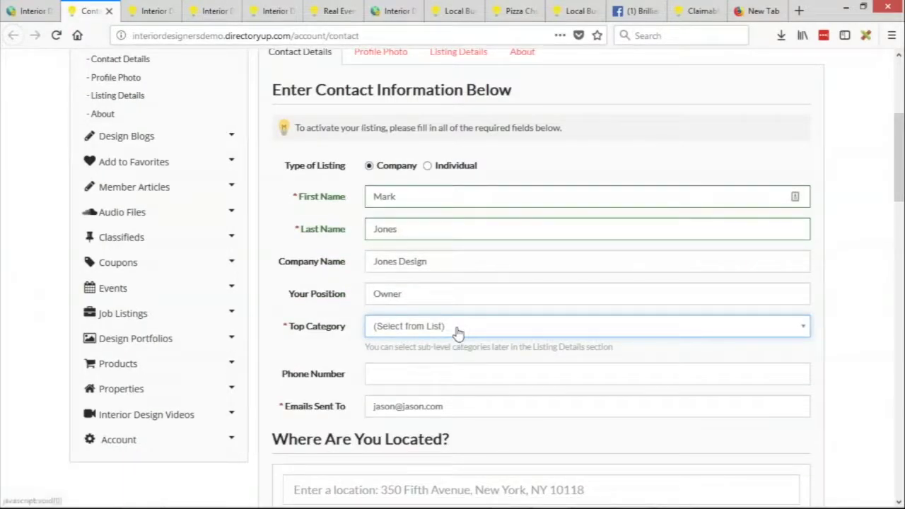
pyautogui.click(457, 326)
pyautogui.click(456, 384)
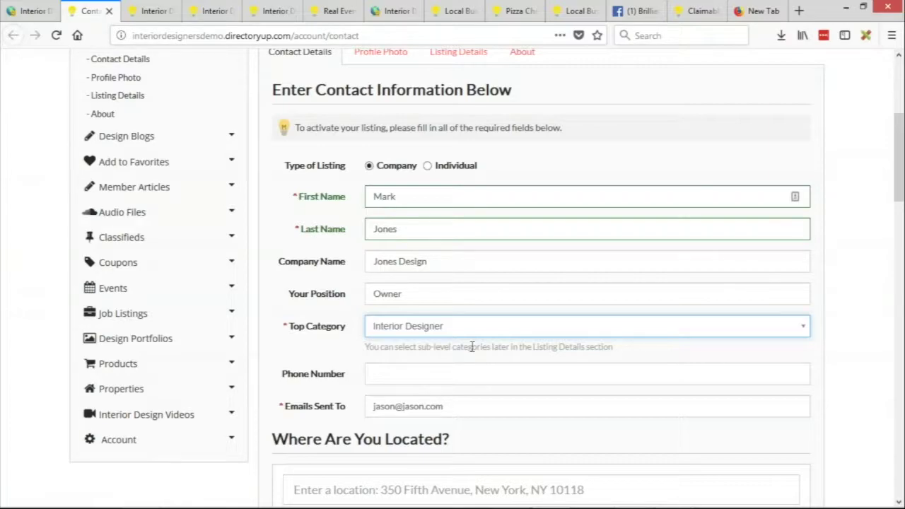
pyautogui.scroll(-2, 471, 344)
pyautogui.scroll(-2, 417, 317)
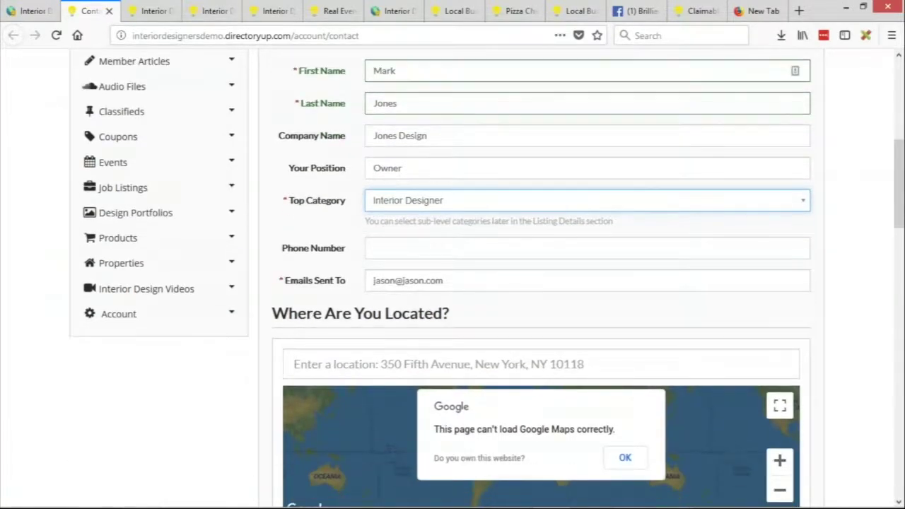
pyautogui.click(463, 279)
pyautogui.moveTo(464, 280); pyautogui.dragTo(362, 272)
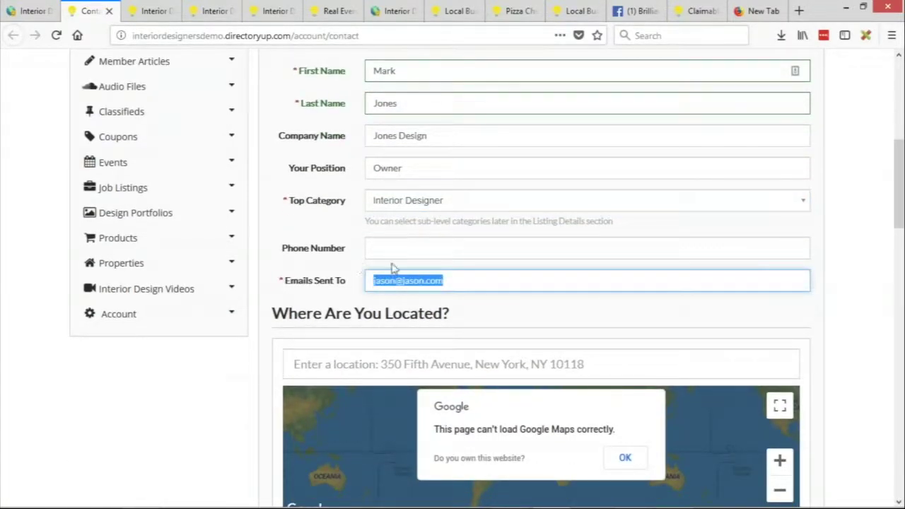
pyautogui.click(409, 248)
pyautogui.write('310-555-5555')
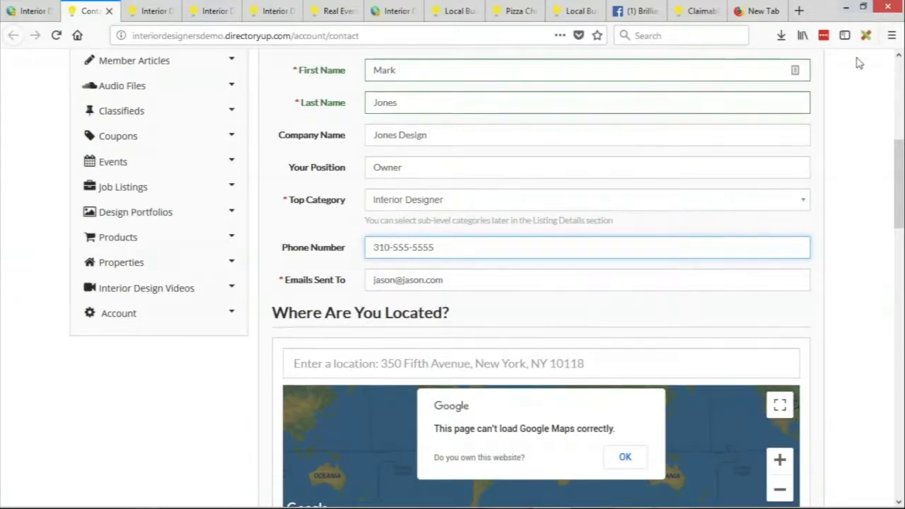
# Step: Set the member's location to Los Angeles, CA, USA
pyautogui.scroll(-3, 317, 161)
pyautogui.press('Tab')
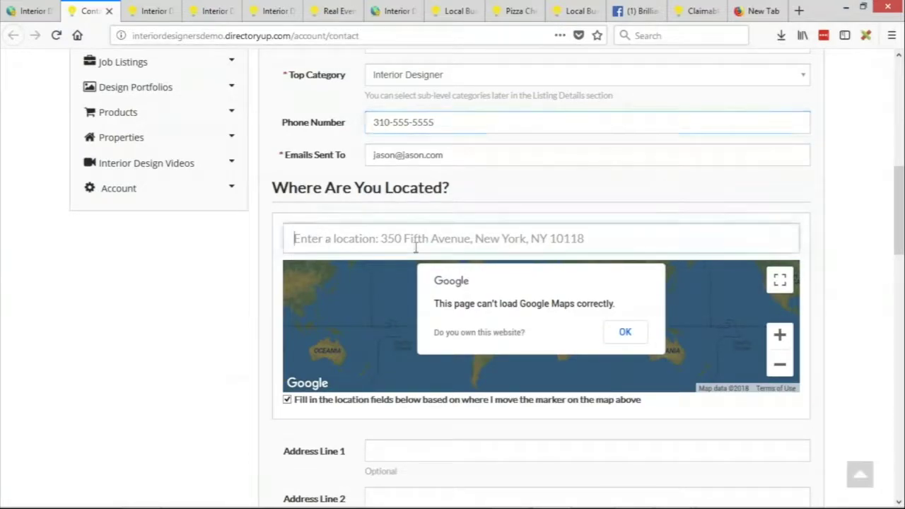
pyautogui.write('los anege')
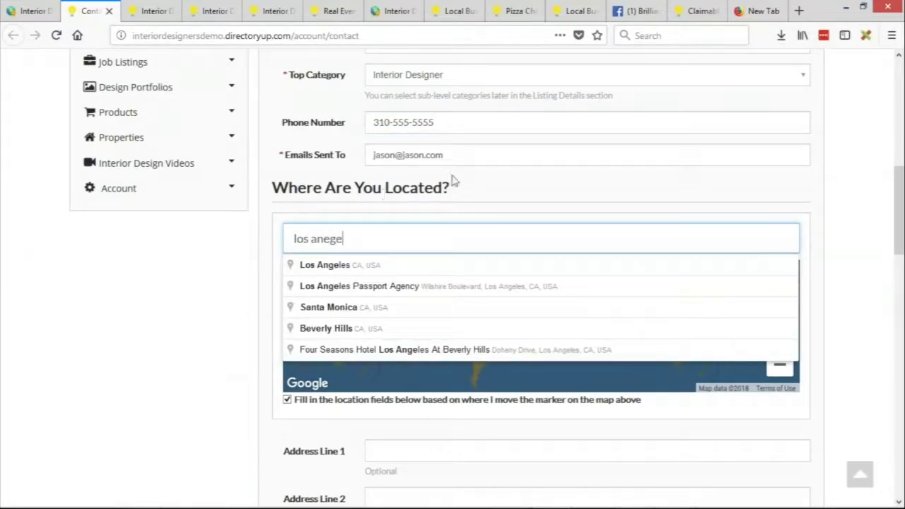
pyautogui.click(307, 267)
pyautogui.scroll(-3, 240, 311)
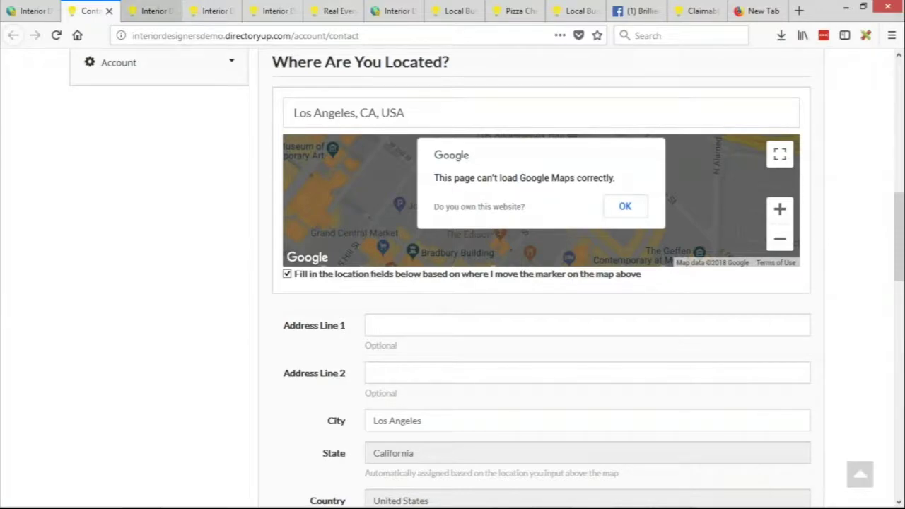
pyautogui.click(193, 29)
pyautogui.keyDown('shift'); pyautogui.click(201, 35); pyautogui.keyUp('shift')
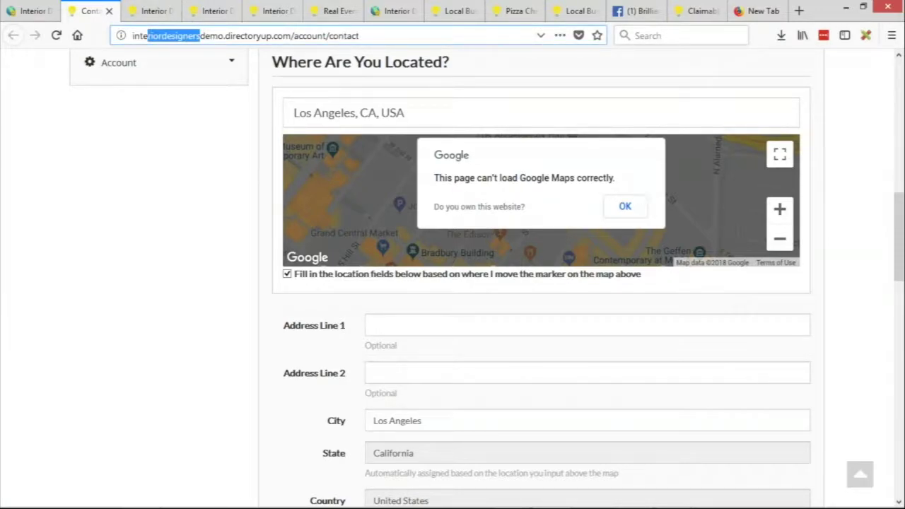
pyautogui.click(154, 254)
# Step: Save the contact details and review the Jones Design public listing
pyautogui.scroll(-4, 244, 311)
pyautogui.scroll(-15, 251, 290)
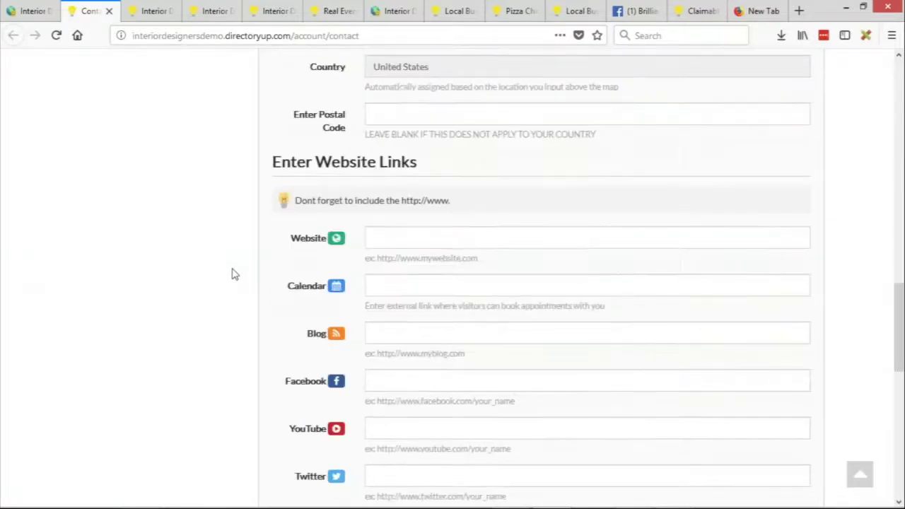
pyautogui.click(429, 277)
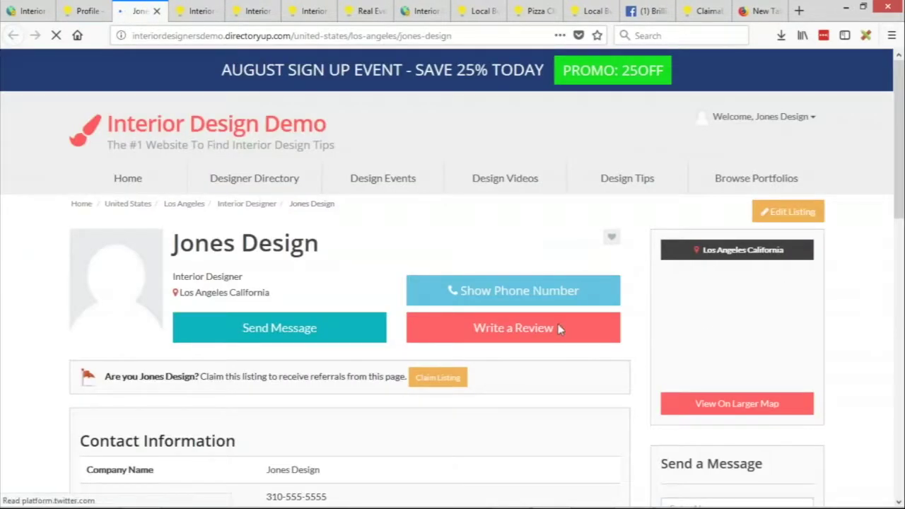
pyautogui.scroll(-2, 181, 276)
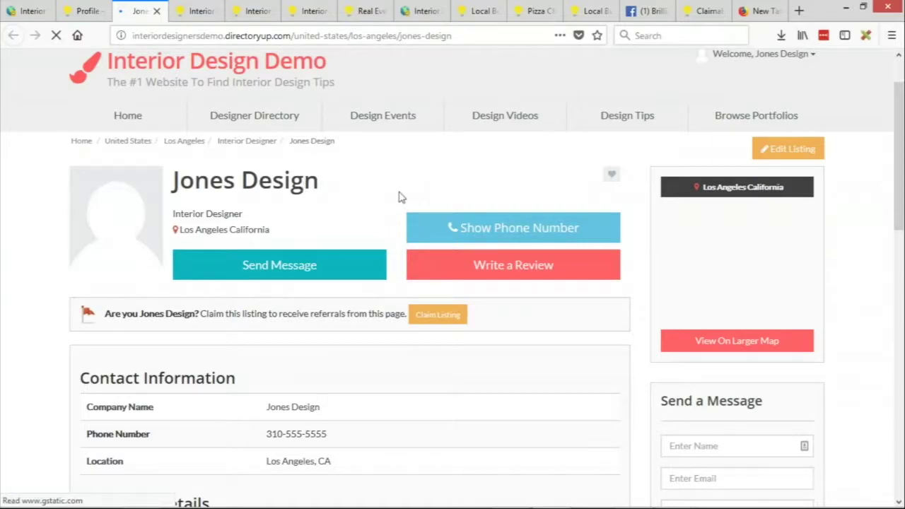
pyautogui.scroll(-2, 495, 233)
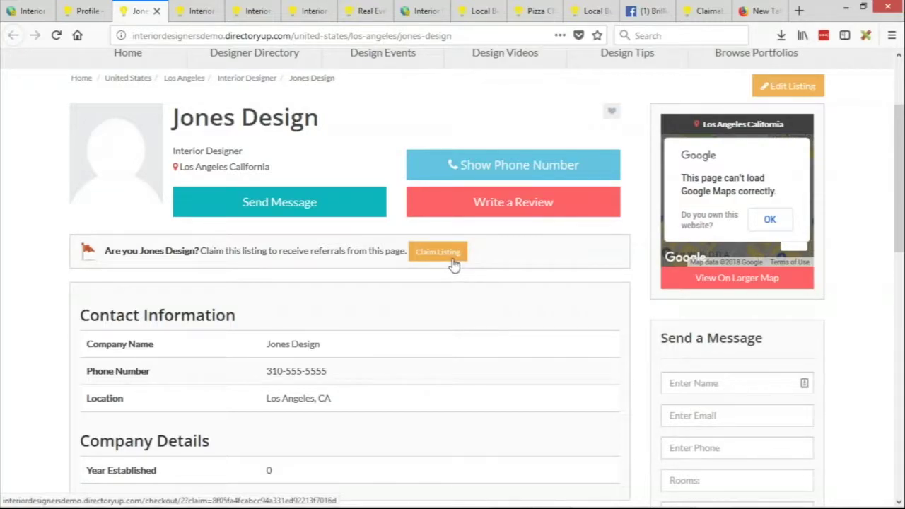
pyautogui.scroll(3, 656, 418)
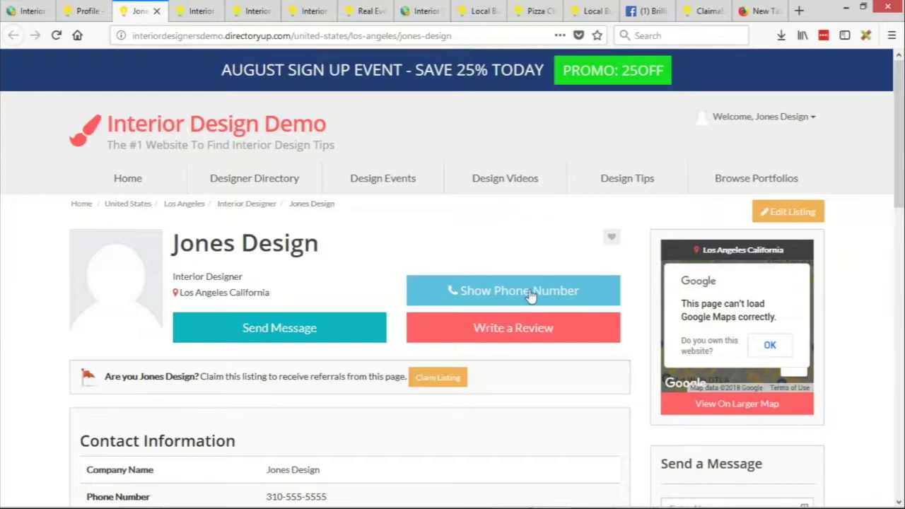
# Step: In the admin members list, dismiss the account-created notice and open Jones Design's actions
pyautogui.click(28, 11)
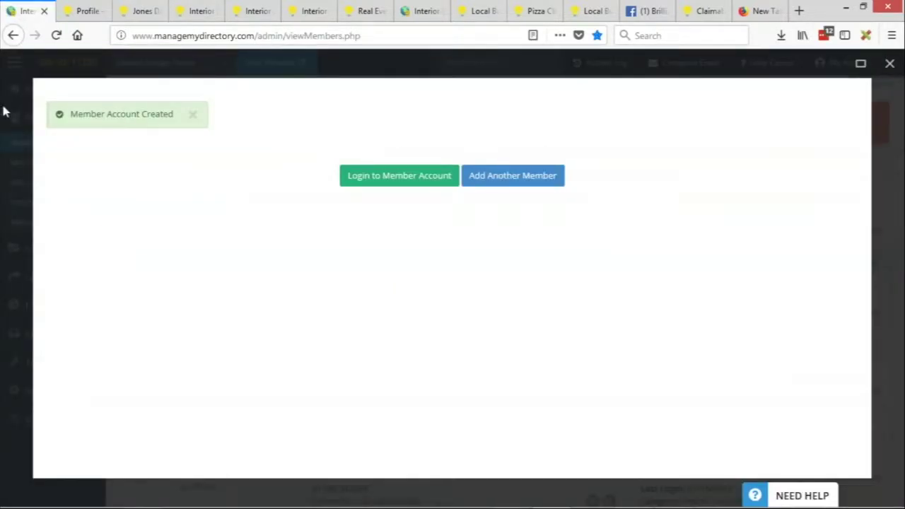
pyautogui.click(16, 147)
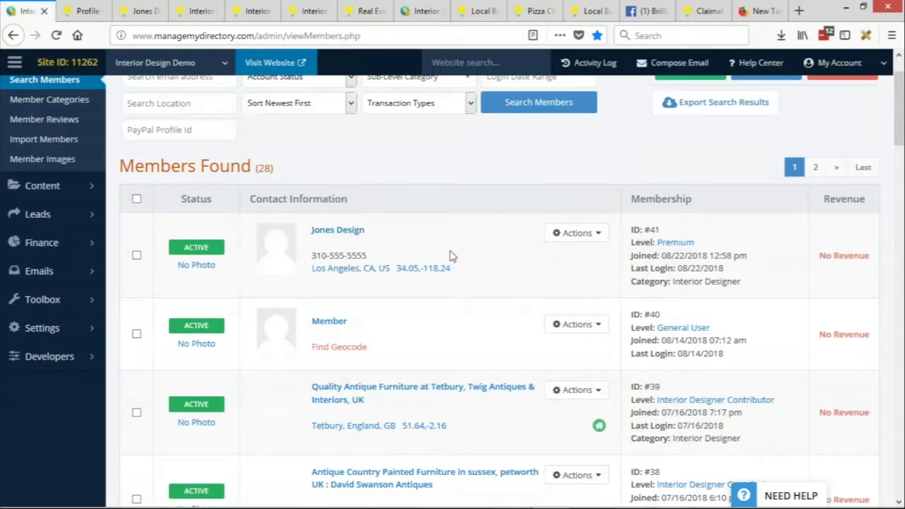
pyautogui.click(579, 239)
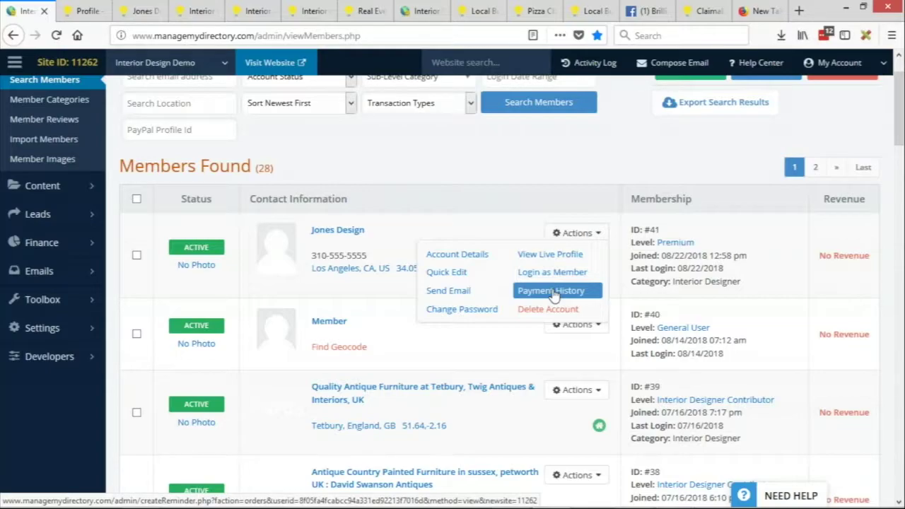
# Step: Open Jones Design's payment history and CC info, cancelling the started credit card entry
pyautogui.click(551, 291)
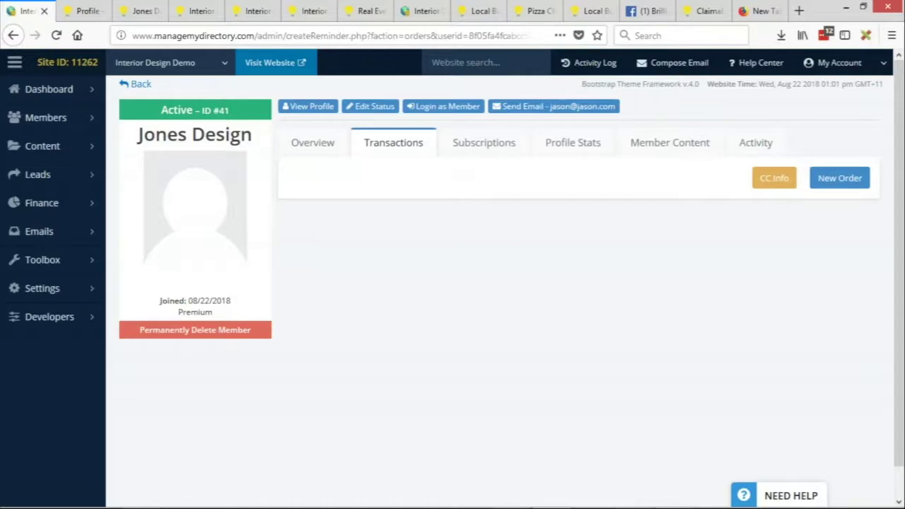
pyautogui.click(783, 184)
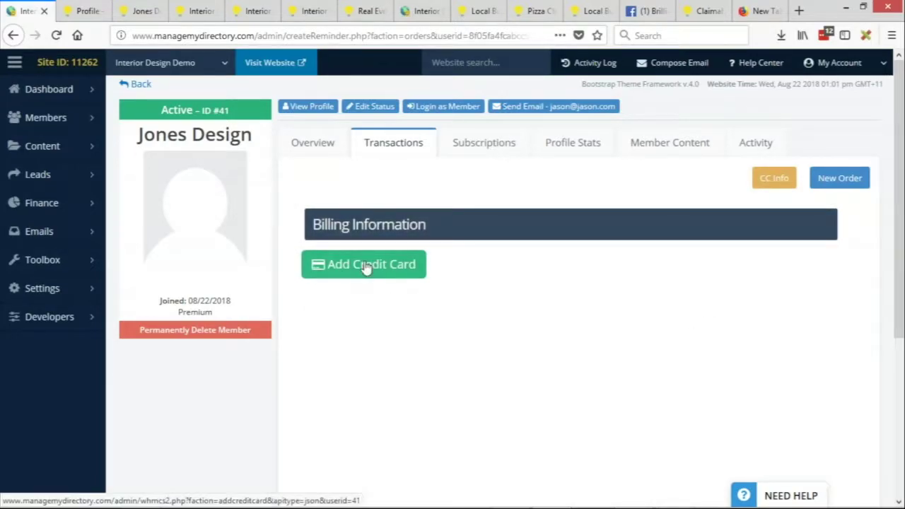
pyautogui.click(365, 268)
pyautogui.scroll(-5, 827, 290)
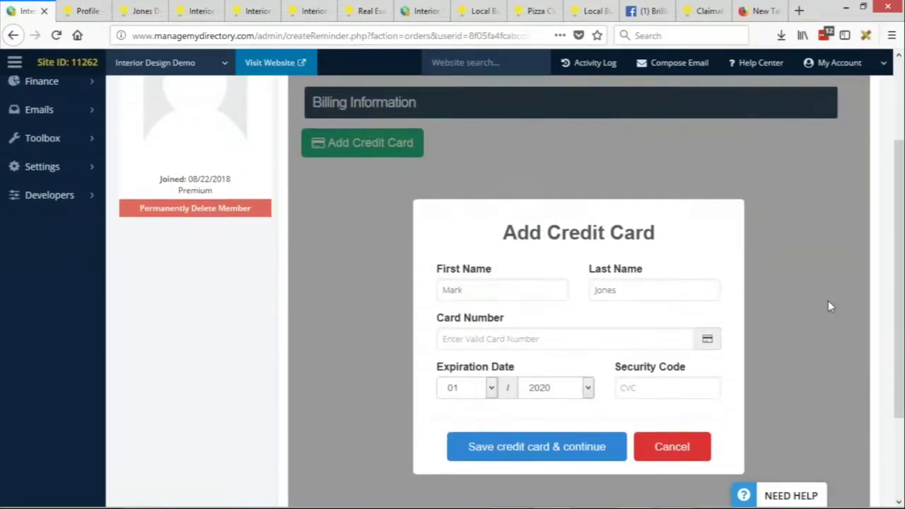
pyautogui.click(487, 271)
pyautogui.write('123456789')
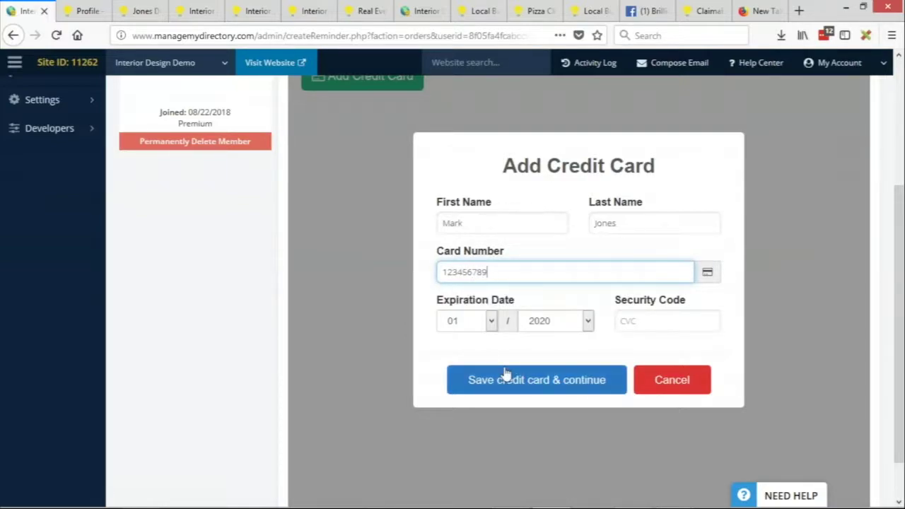
pyautogui.click(665, 381)
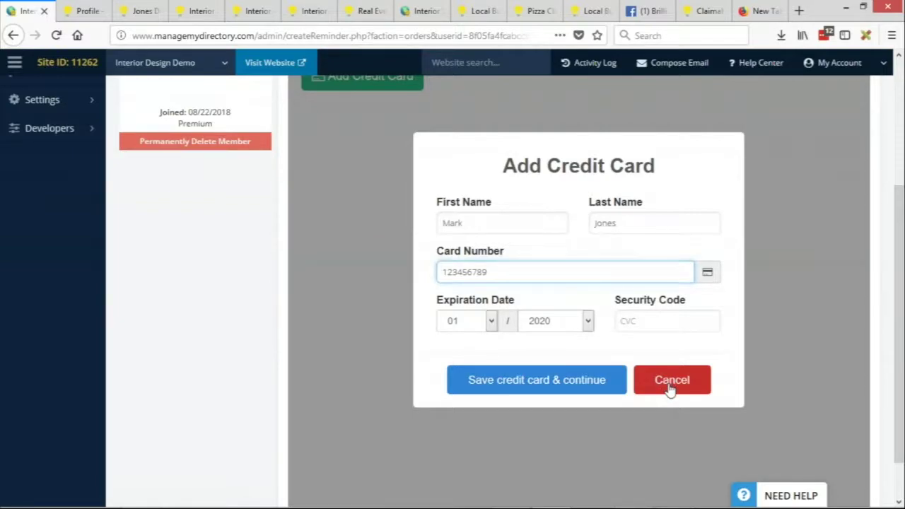
pyautogui.scroll(3, 673, 364)
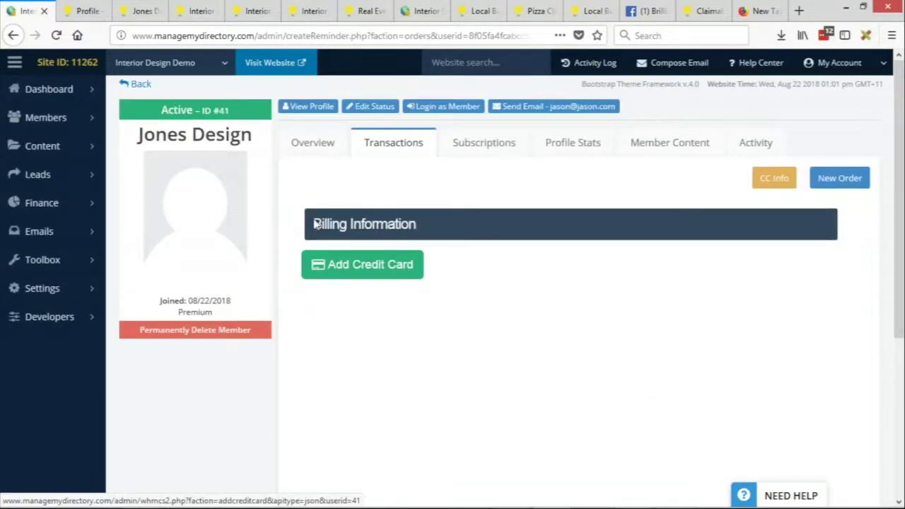
# Step: Start a new Jones Design order at Featured level, billed Annually at $99.99
pyautogui.click(860, 185)
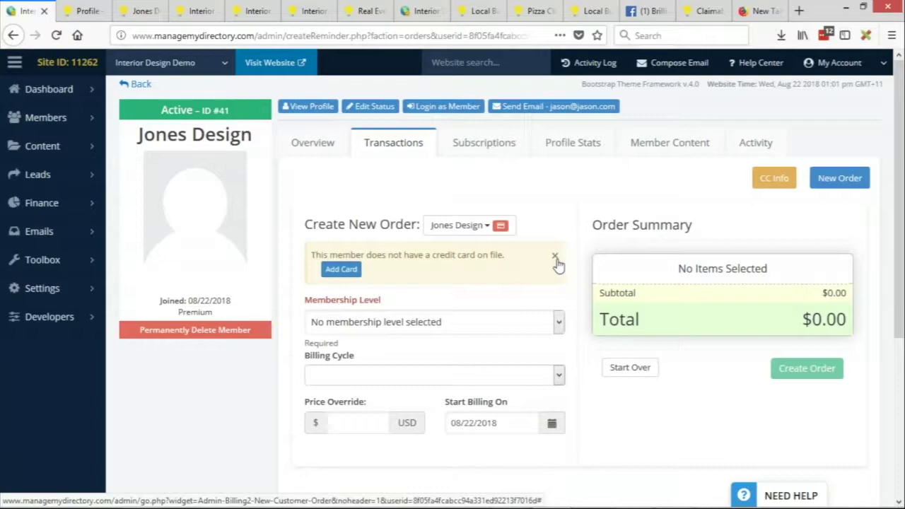
pyautogui.click(377, 324)
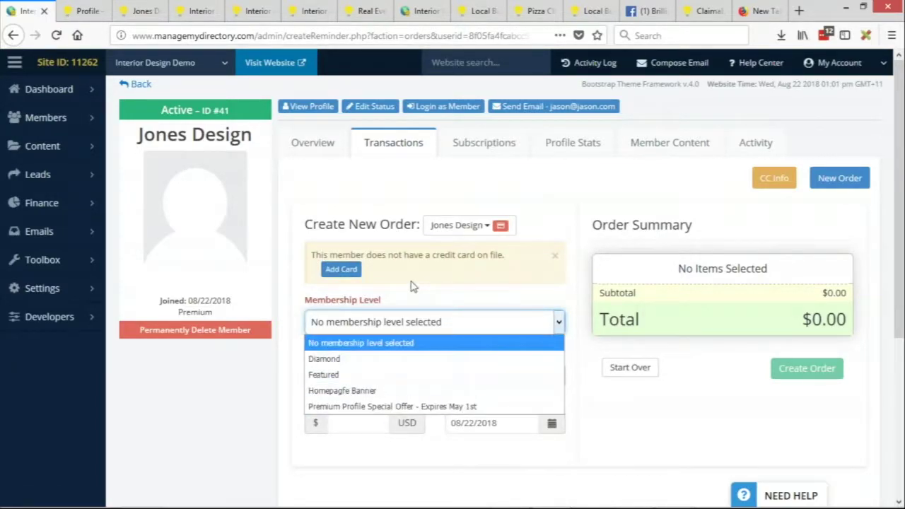
pyautogui.click(395, 298)
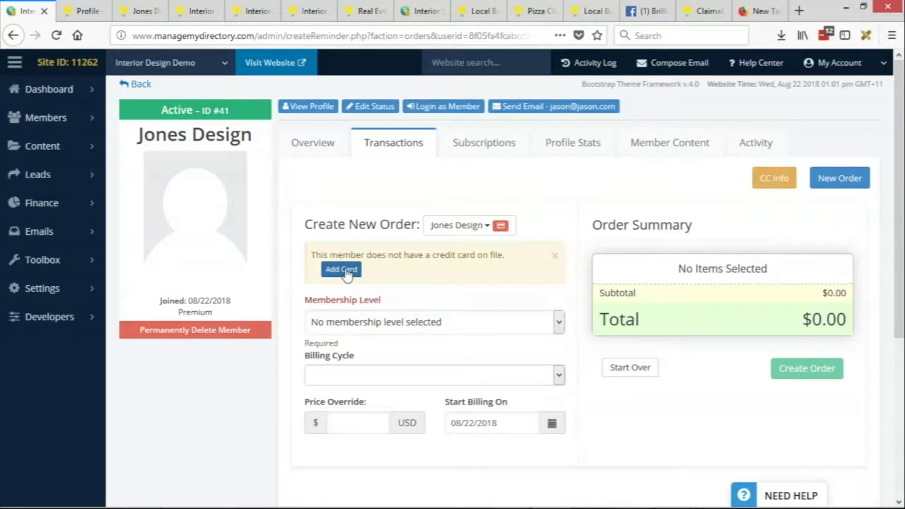
pyautogui.click(555, 255)
pyautogui.click(458, 279)
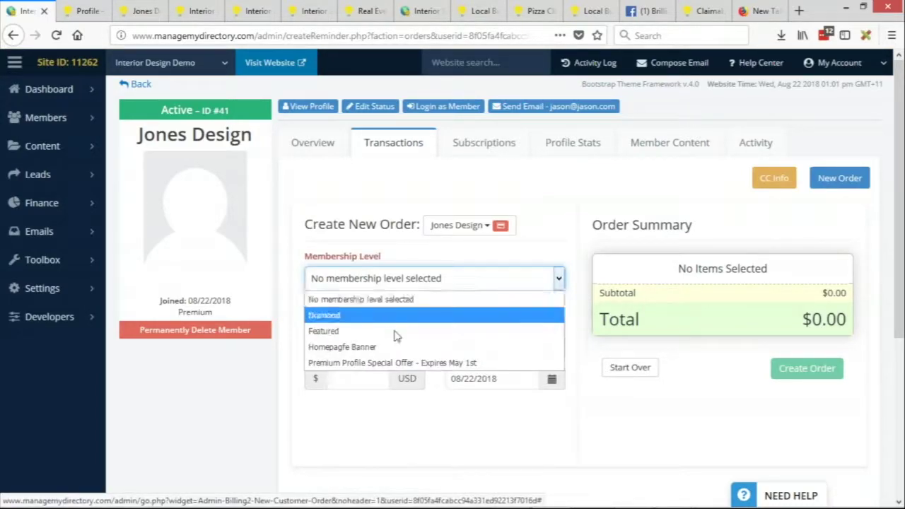
pyautogui.click(336, 331)
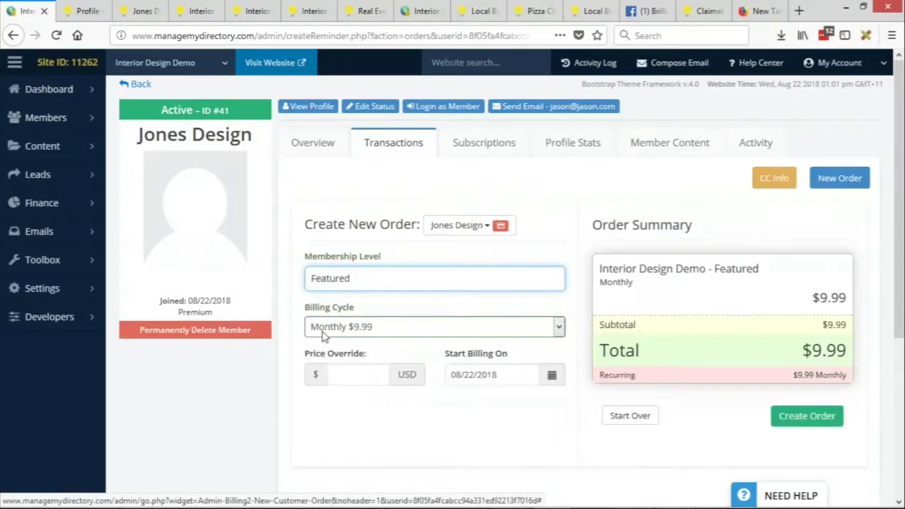
pyautogui.click(394, 328)
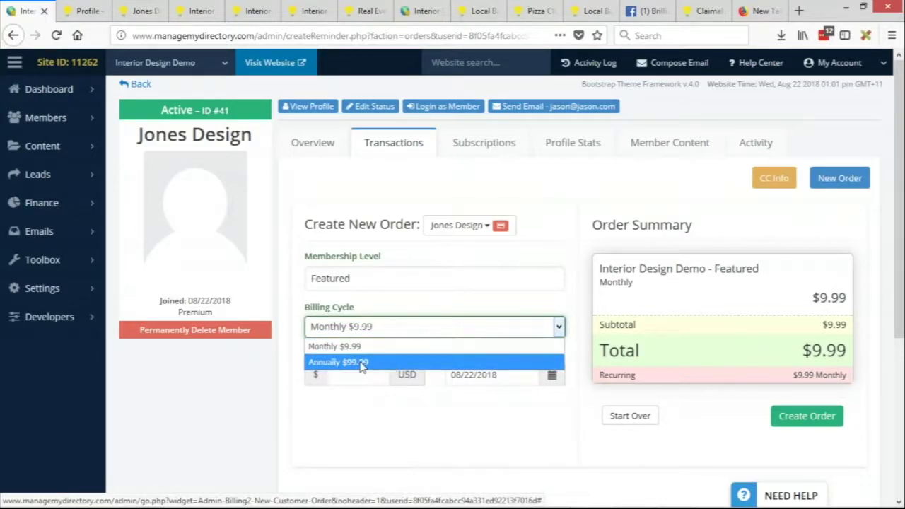
pyautogui.click(362, 364)
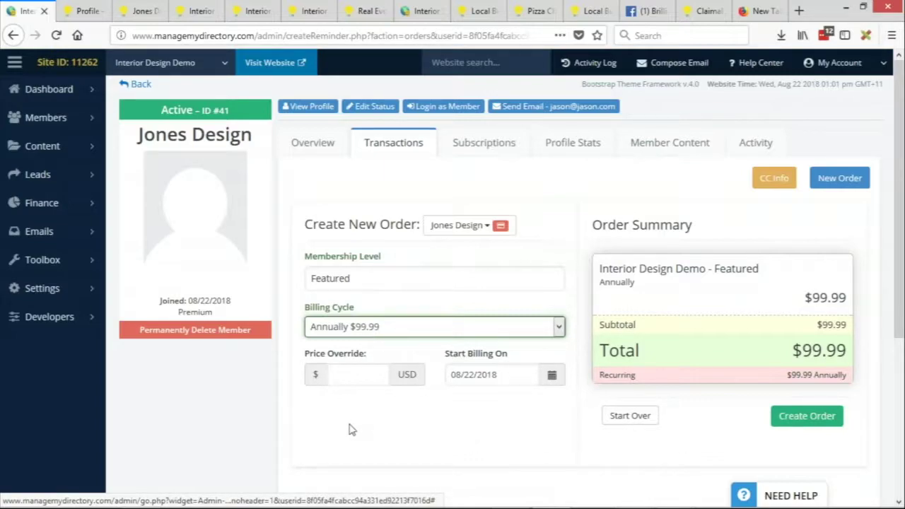
# Step: Enter a Price Override of 75 so the order totals $75.00 annually
pyautogui.click(360, 373)
pyautogui.write('7')
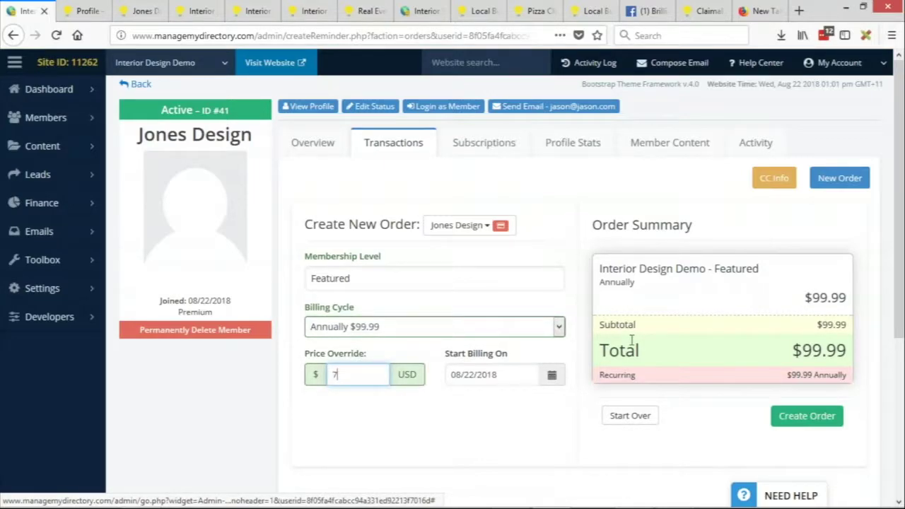
pyautogui.write('5')
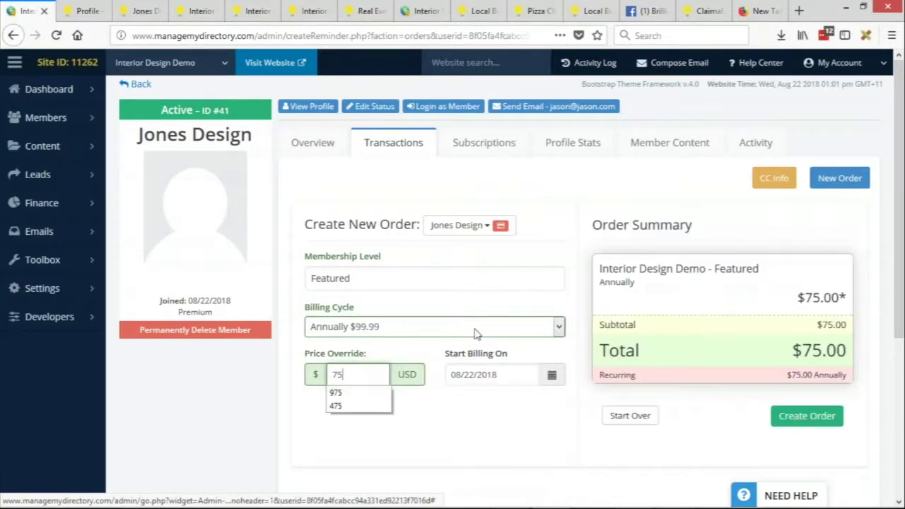
pyautogui.click(419, 452)
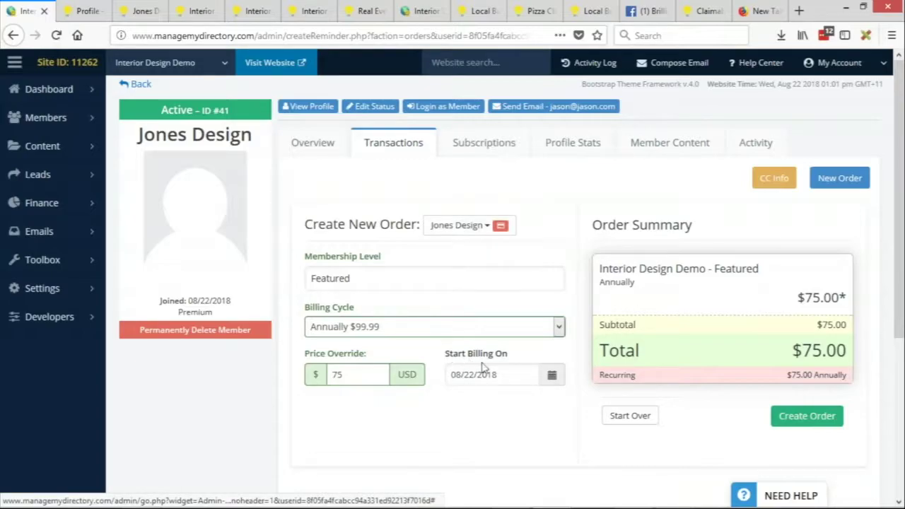
# Step: Set Start Billing On to 02/22/2019 and create the Jones Design Featured order
pyautogui.click(511, 374)
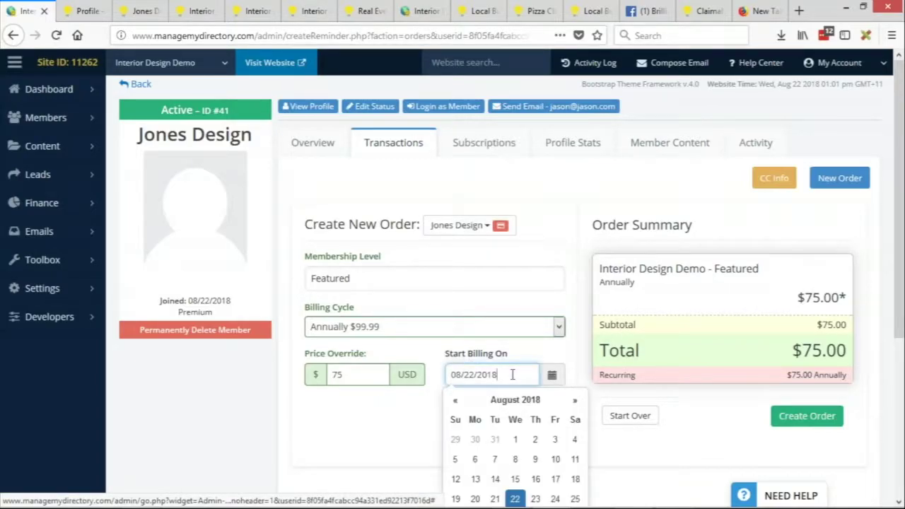
pyautogui.scroll(-3, 541, 318)
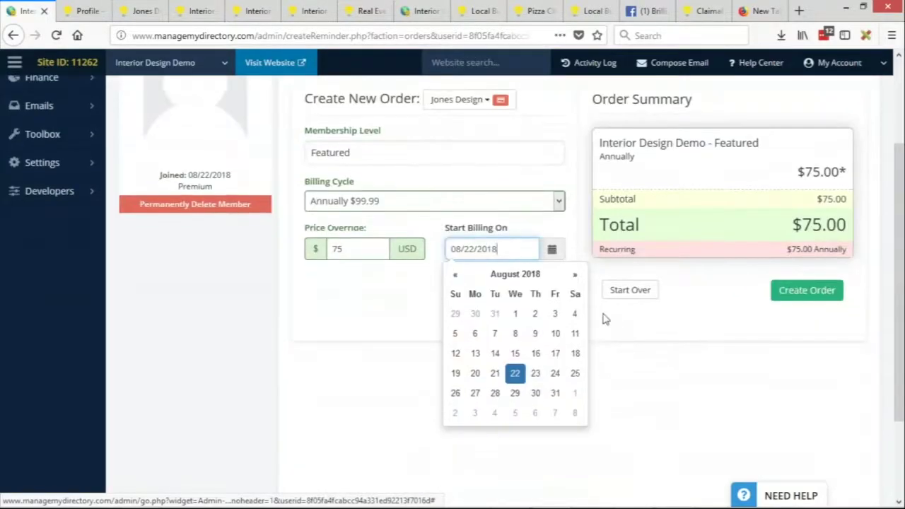
pyautogui.click(574, 279)
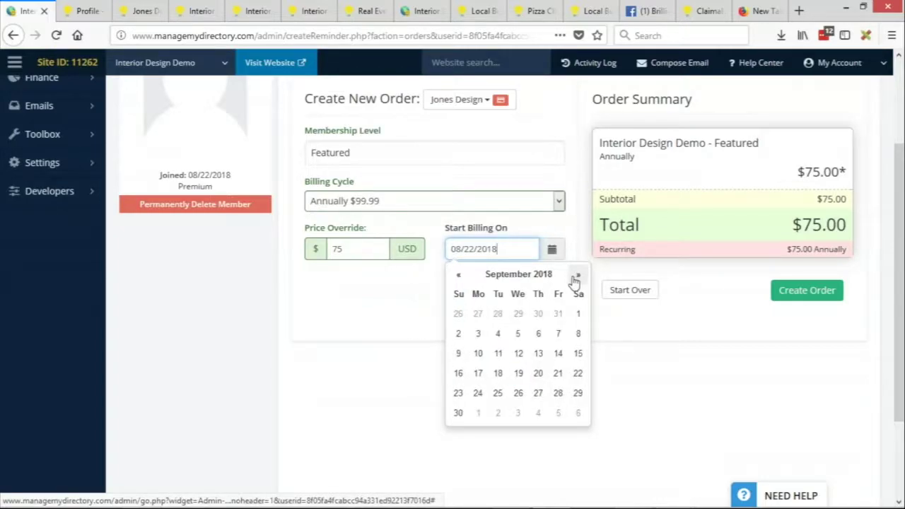
pyautogui.click(574, 279)
pyautogui.click(575, 279)
pyautogui.click(574, 279)
pyautogui.click(574, 279)
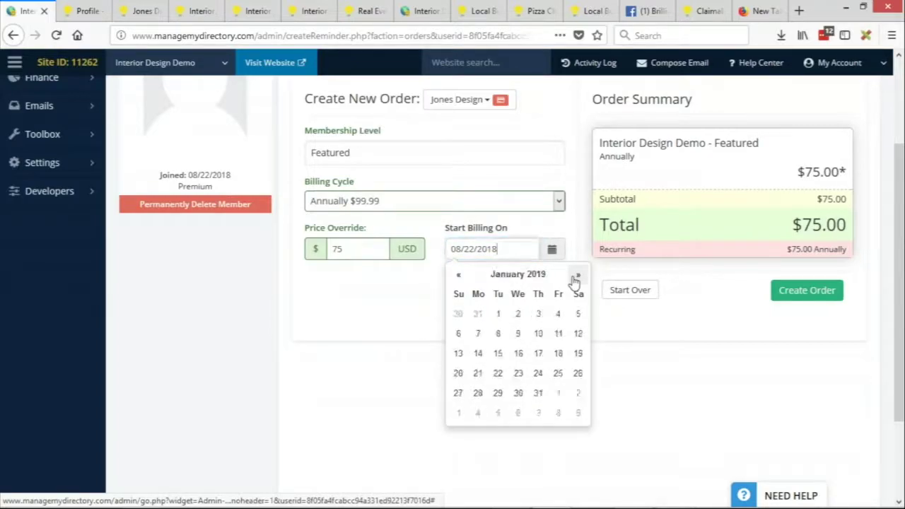
pyautogui.click(574, 279)
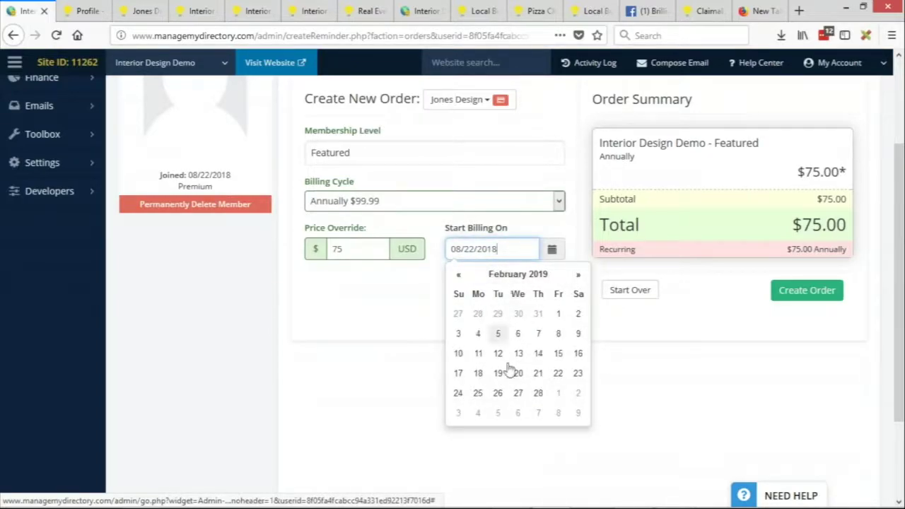
pyautogui.click(557, 372)
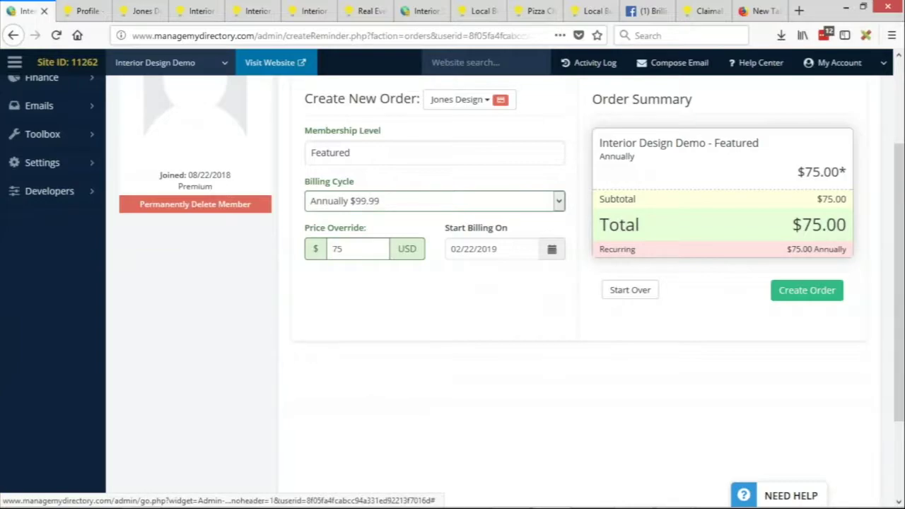
pyautogui.scroll(2, 731, 322)
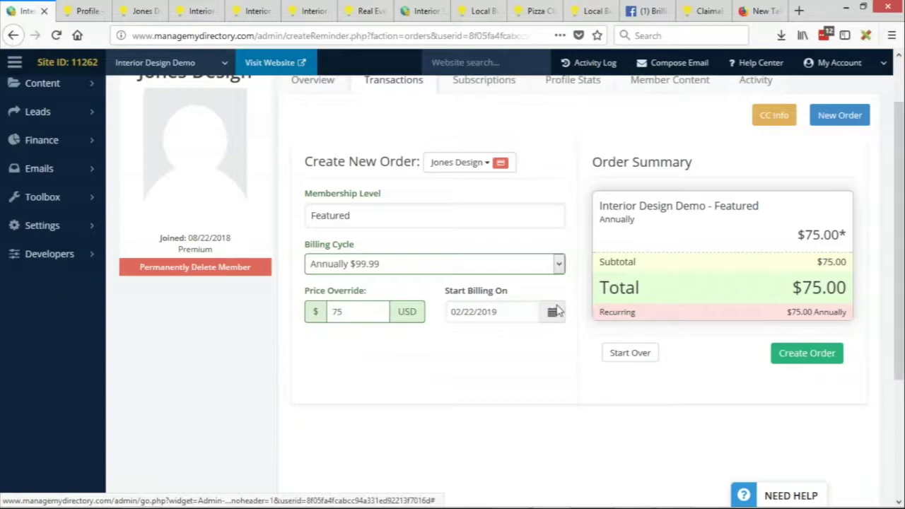
pyautogui.click(833, 357)
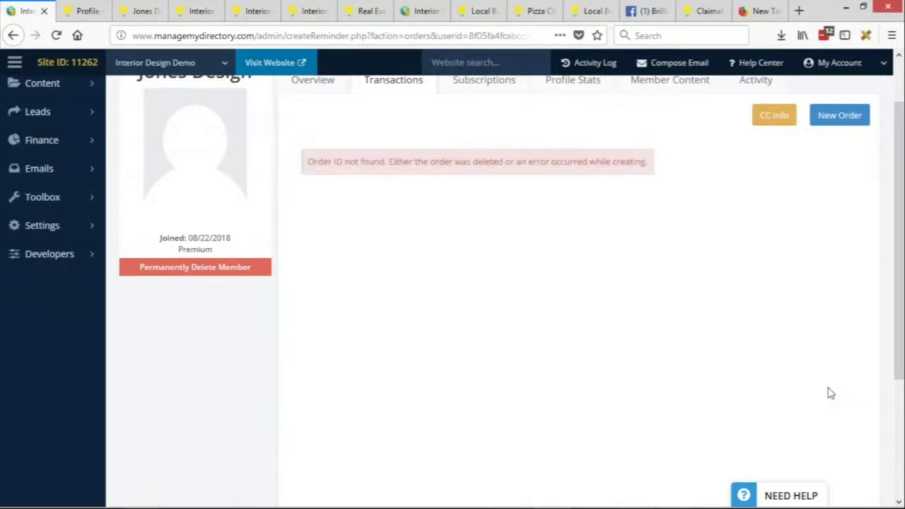
# Step: Review Jones Design's Subscriptions tab, then return to its Transactions tab
pyautogui.scroll(2, 511, 336)
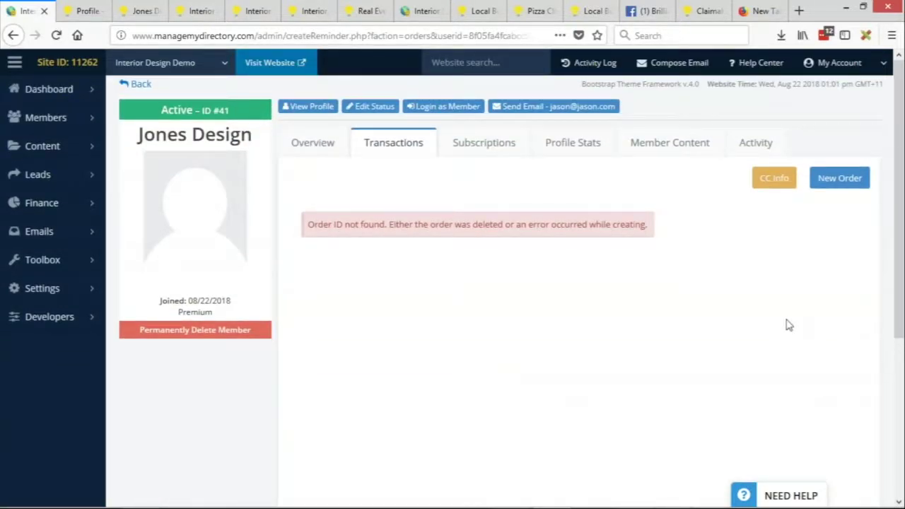
pyautogui.click(471, 150)
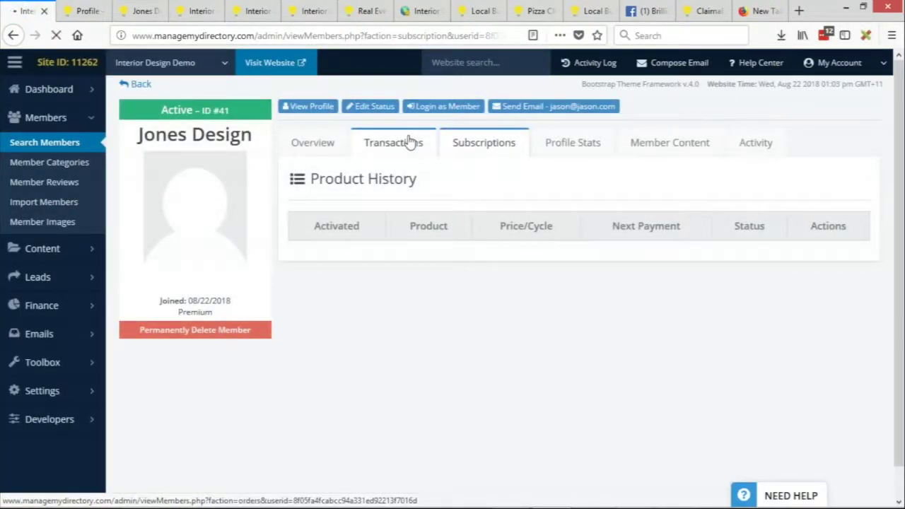
pyautogui.click(410, 142)
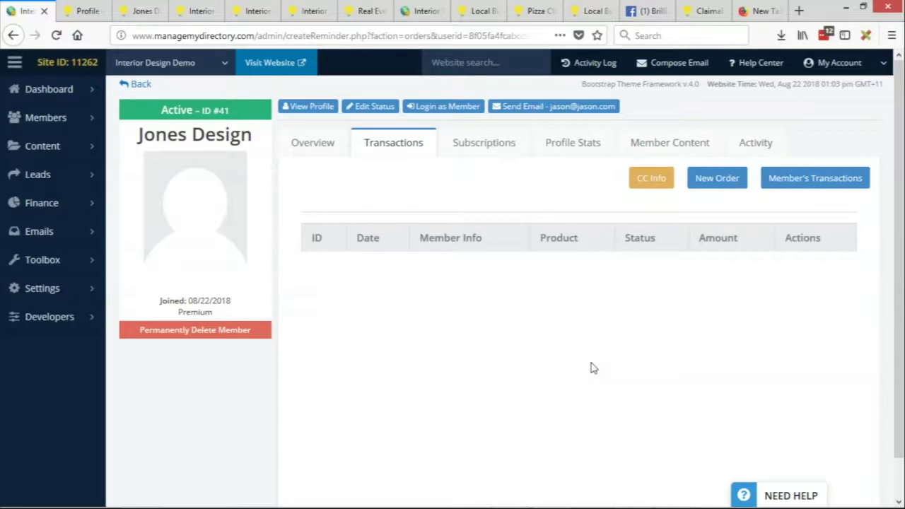
# Step: Go to Finance > Manage Products from the admin sidebar
pyautogui.moveTo(86, 210)
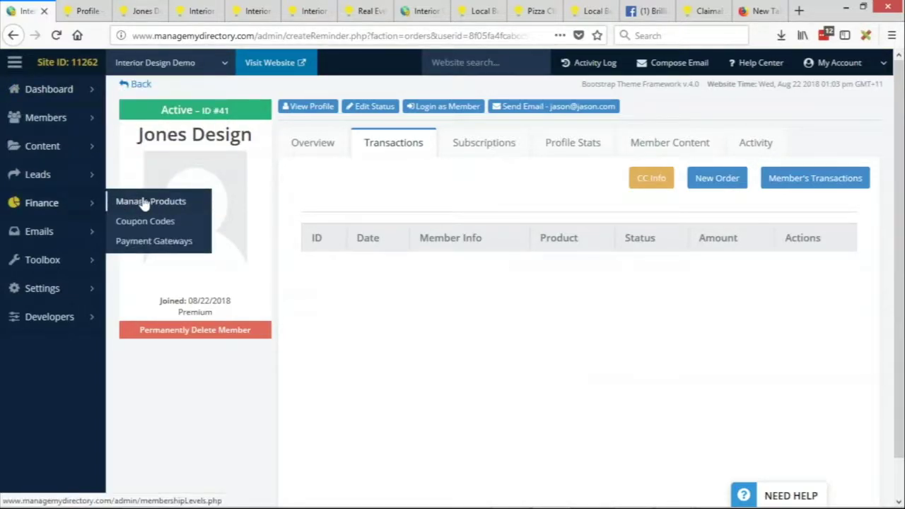
pyautogui.click(91, 203)
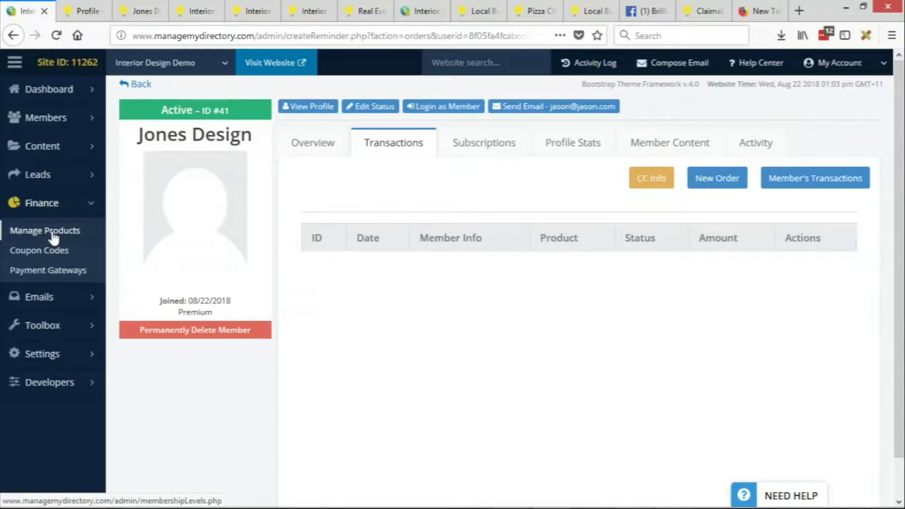
pyautogui.click(54, 234)
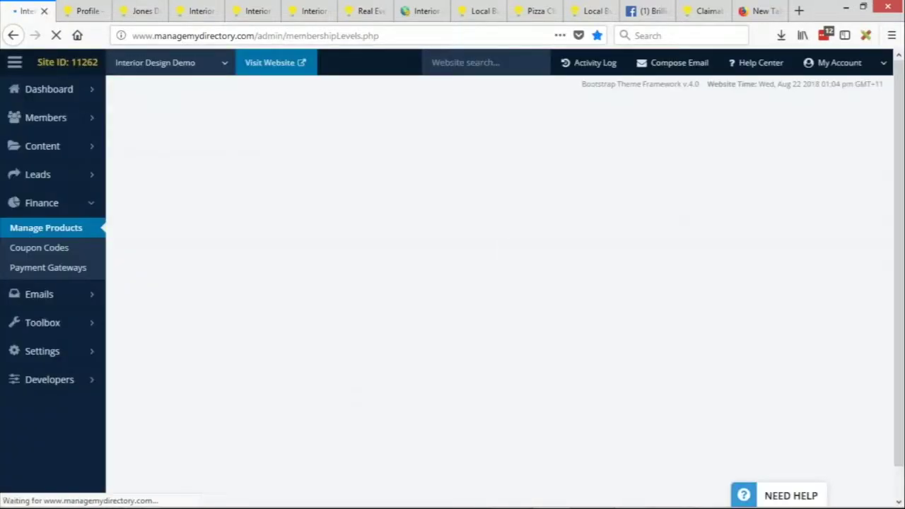